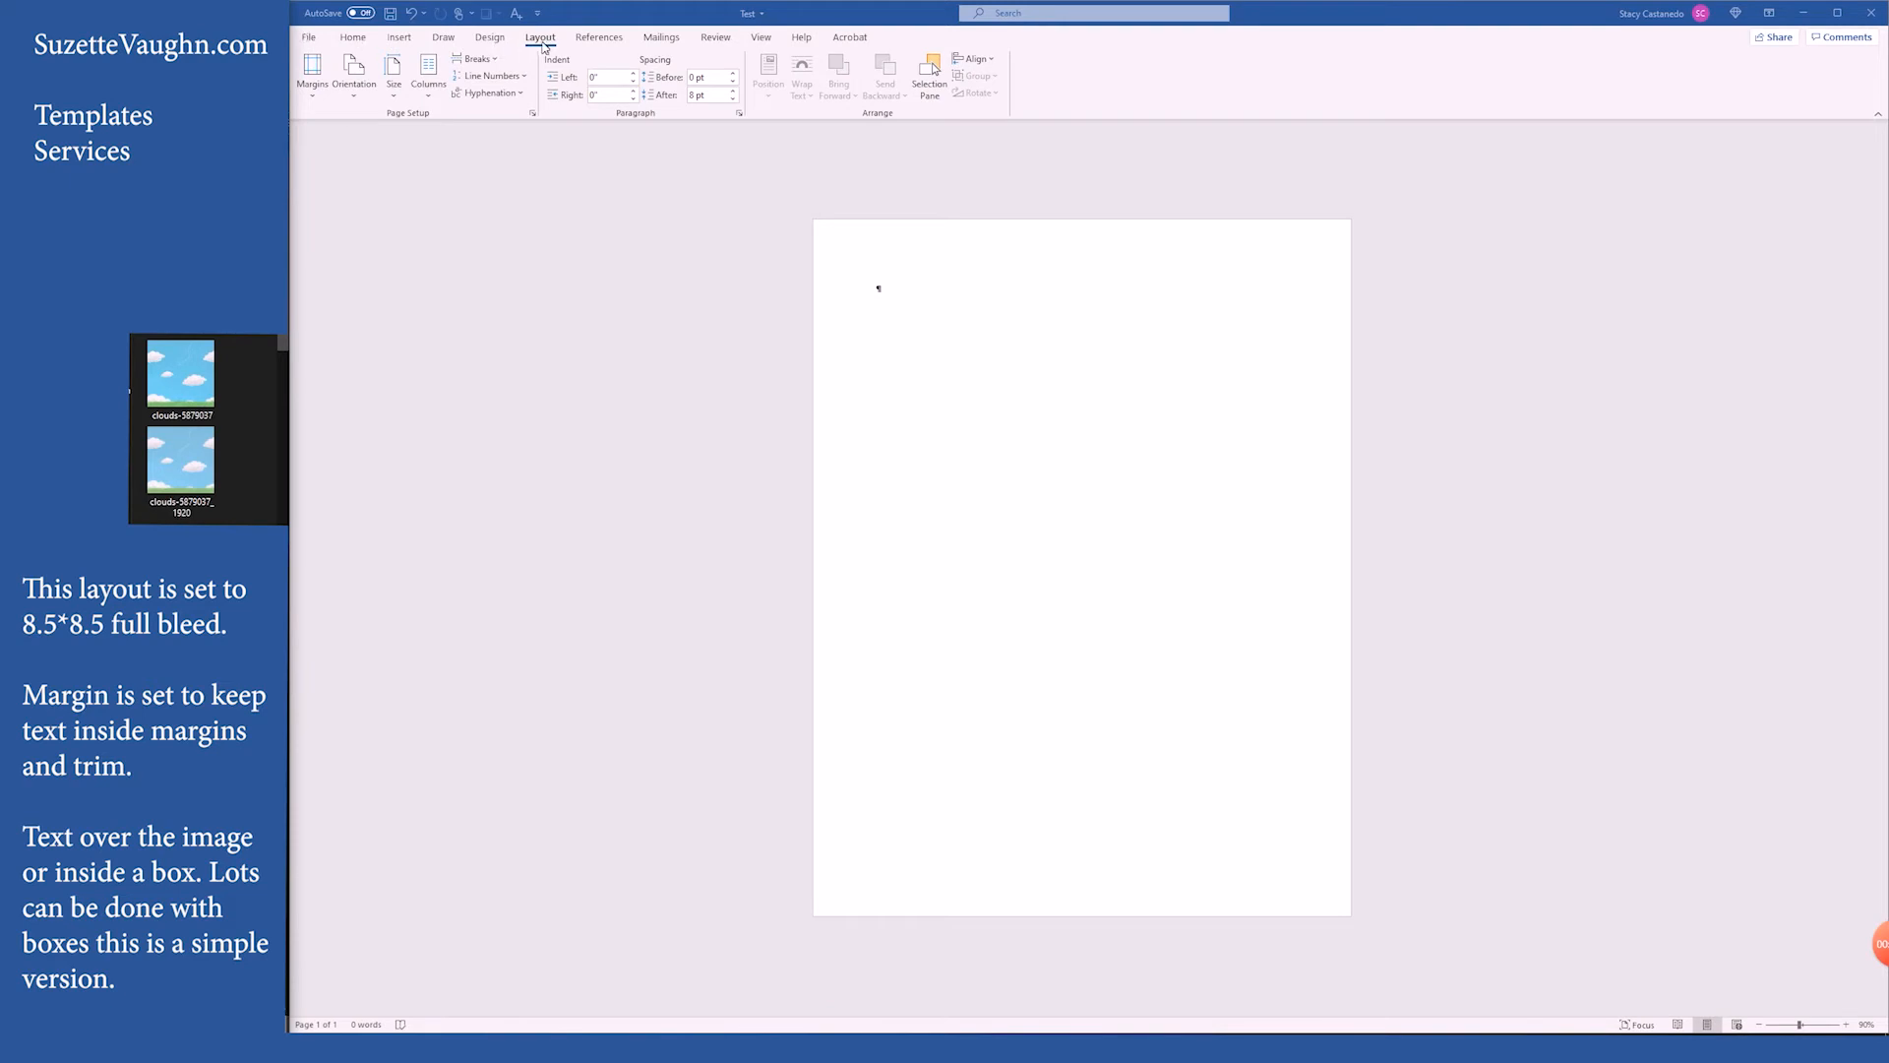
- Set all page margins to 0.75, a custom paper size of 17.25 by 8.75, and book fold, ignoring the printable-area limits
click(533, 114)
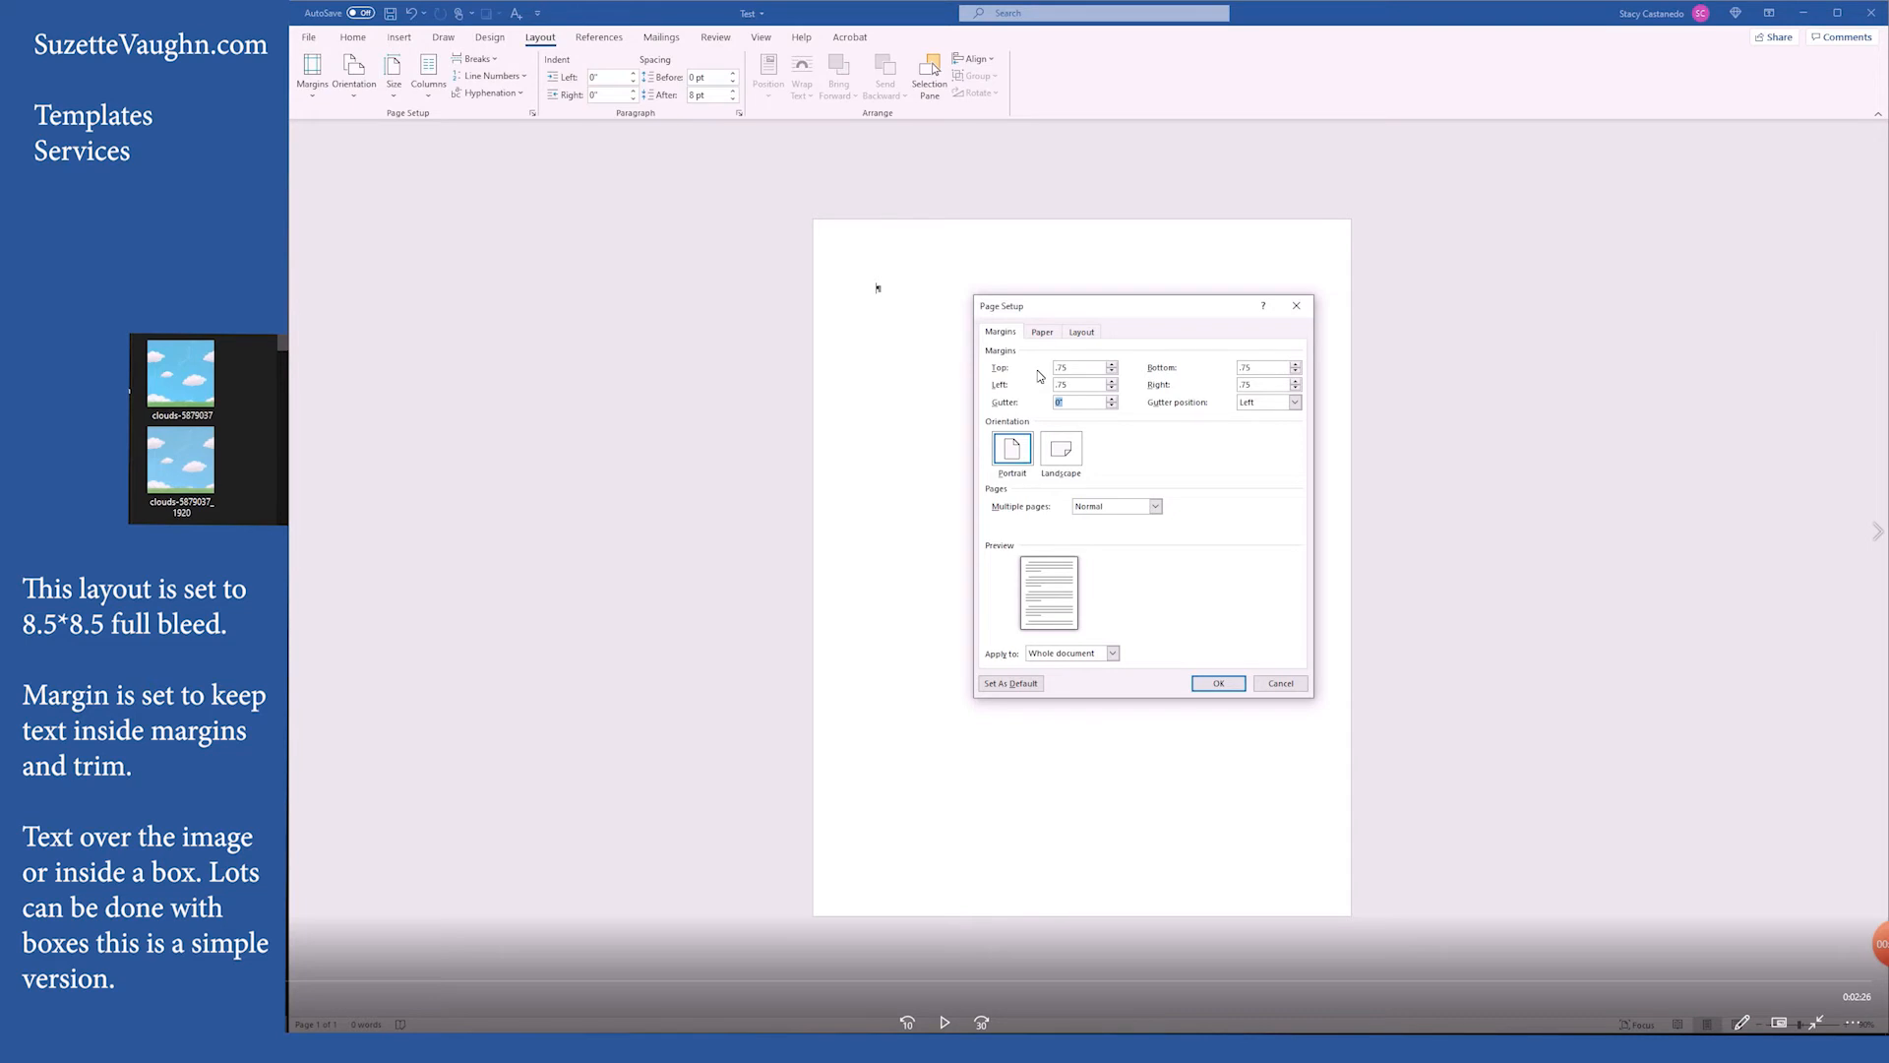
click(1042, 332)
click(997, 387)
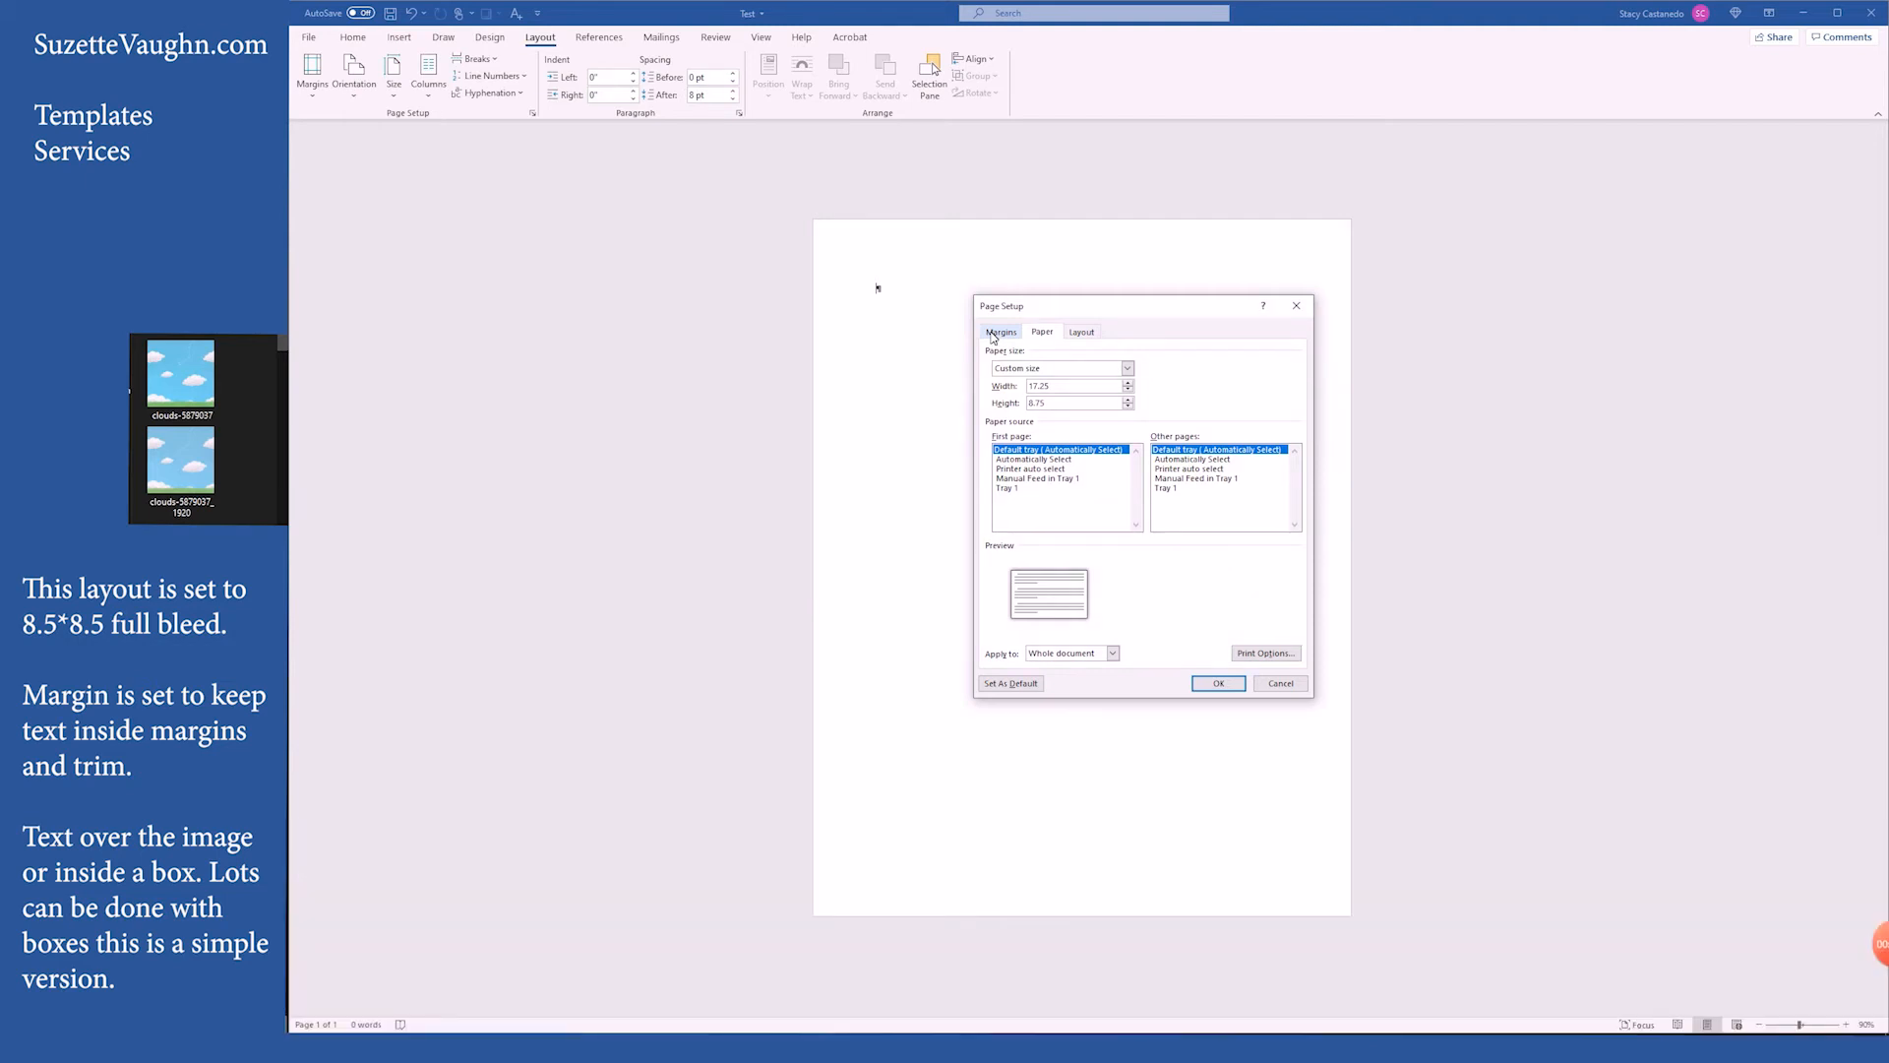
click(994, 332)
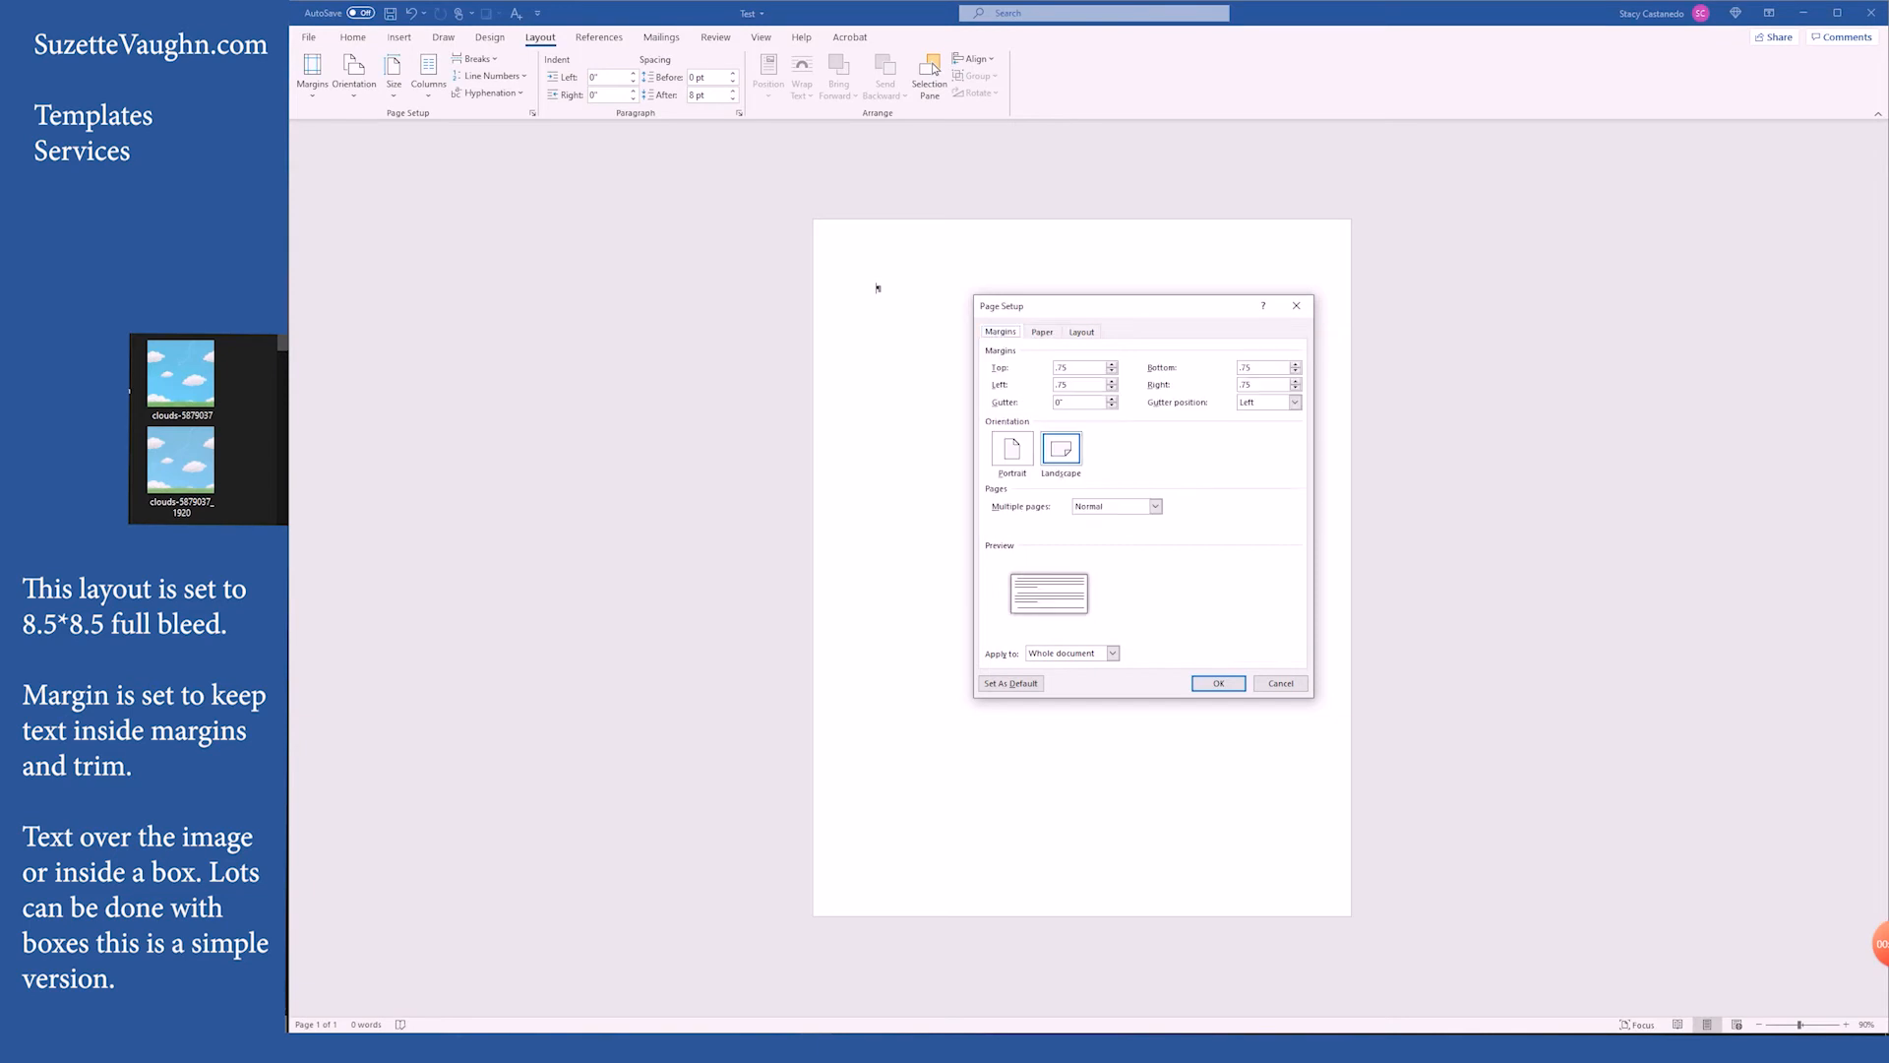
click(1109, 508)
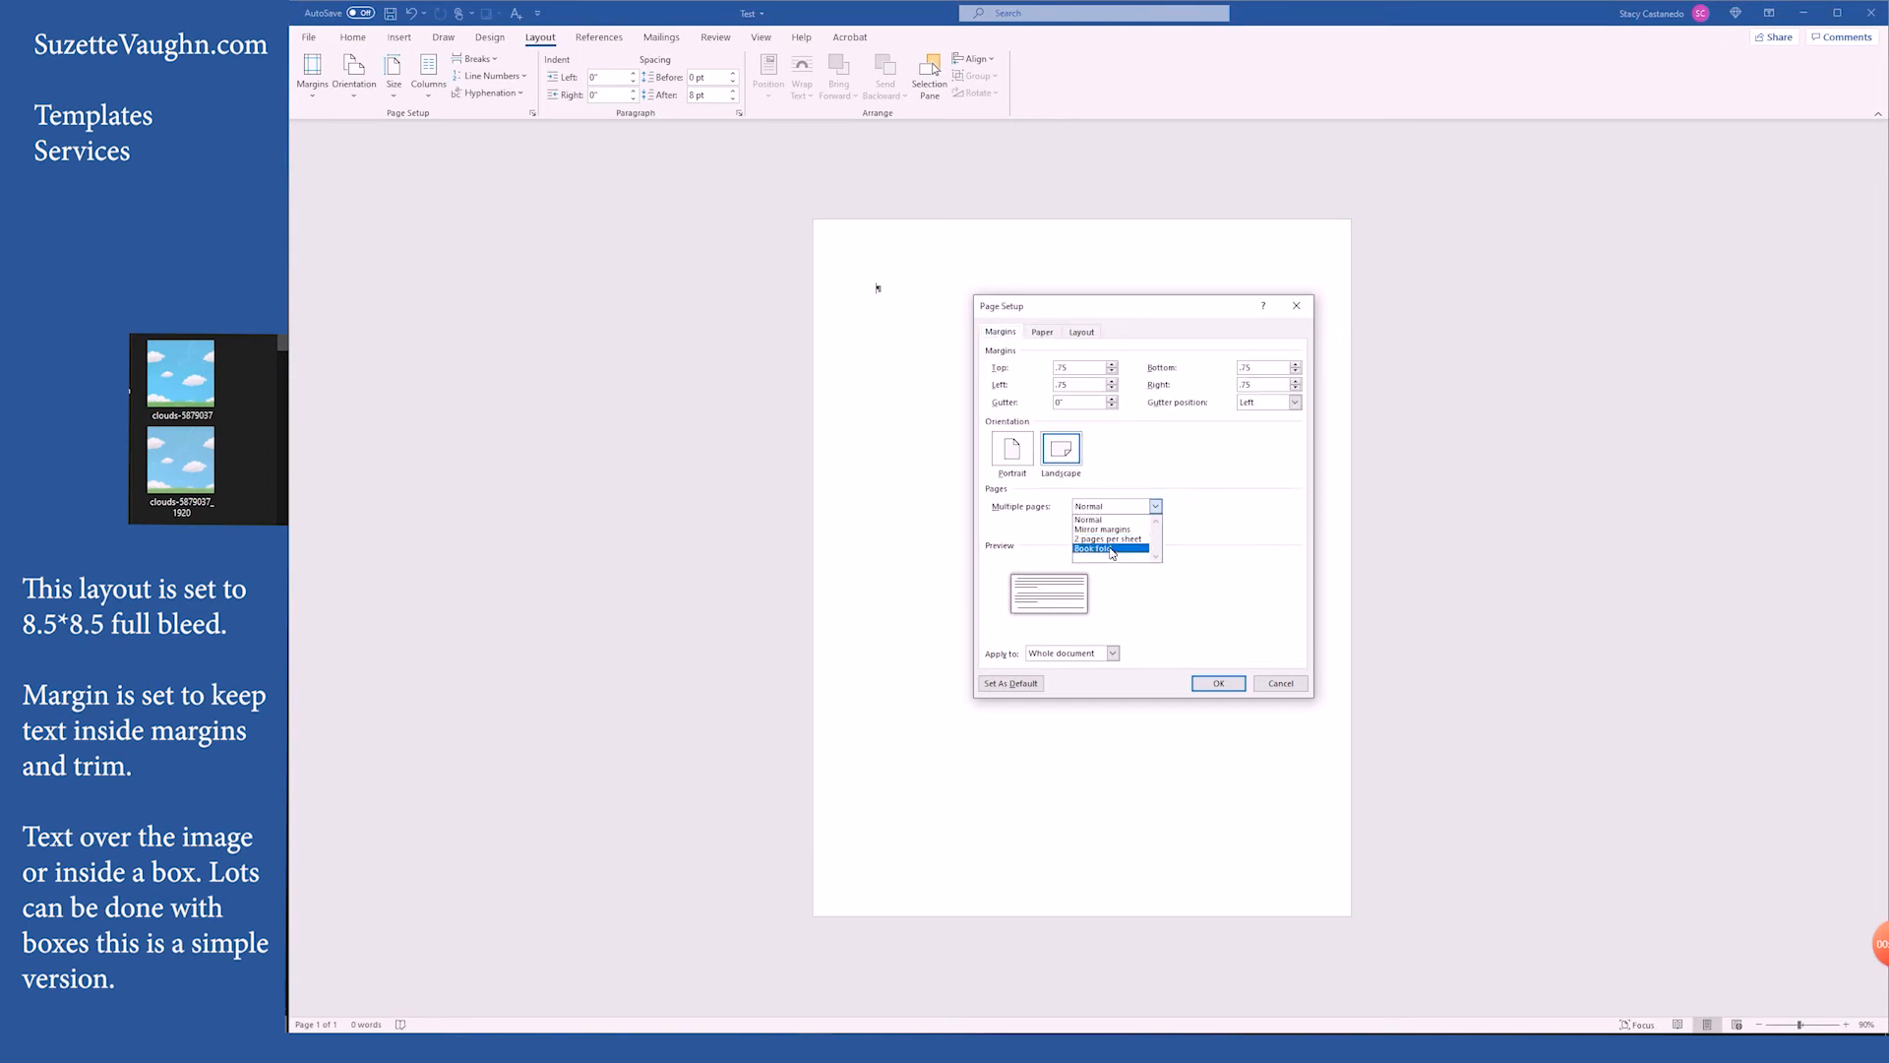
click(1112, 549)
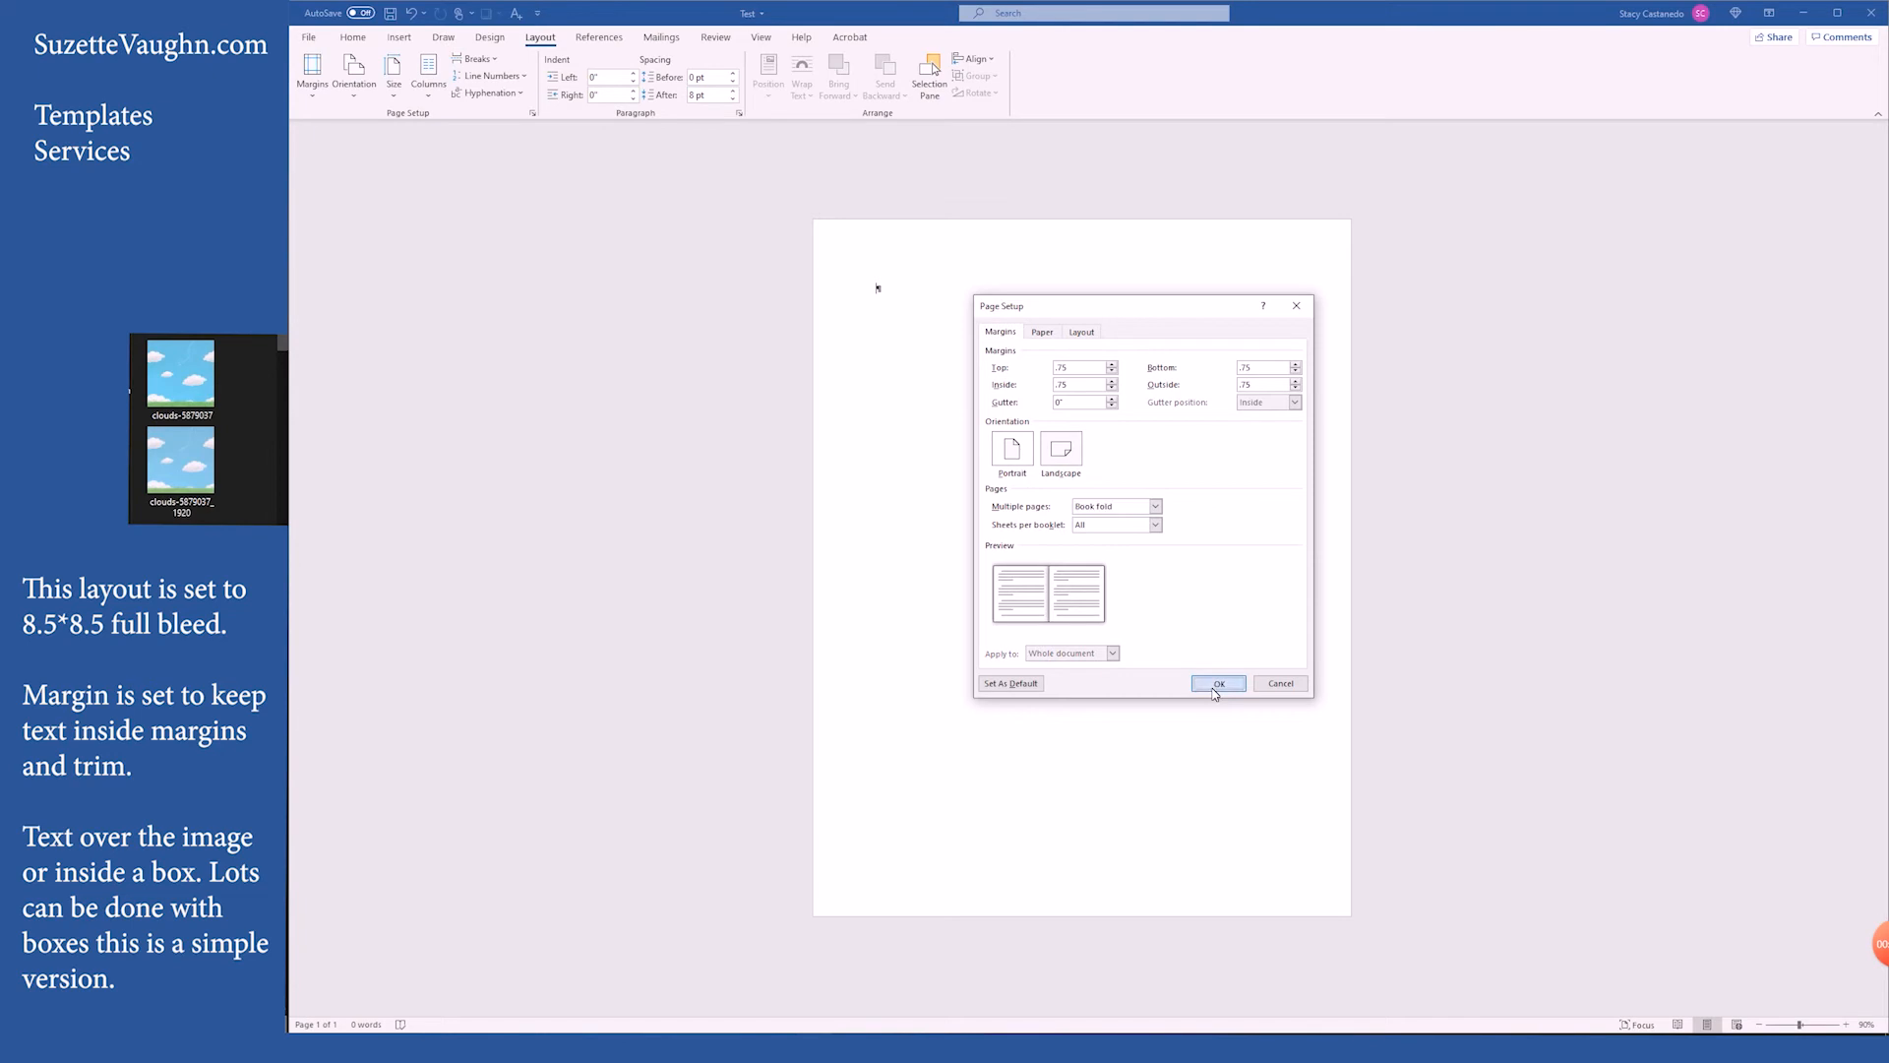
click(1217, 686)
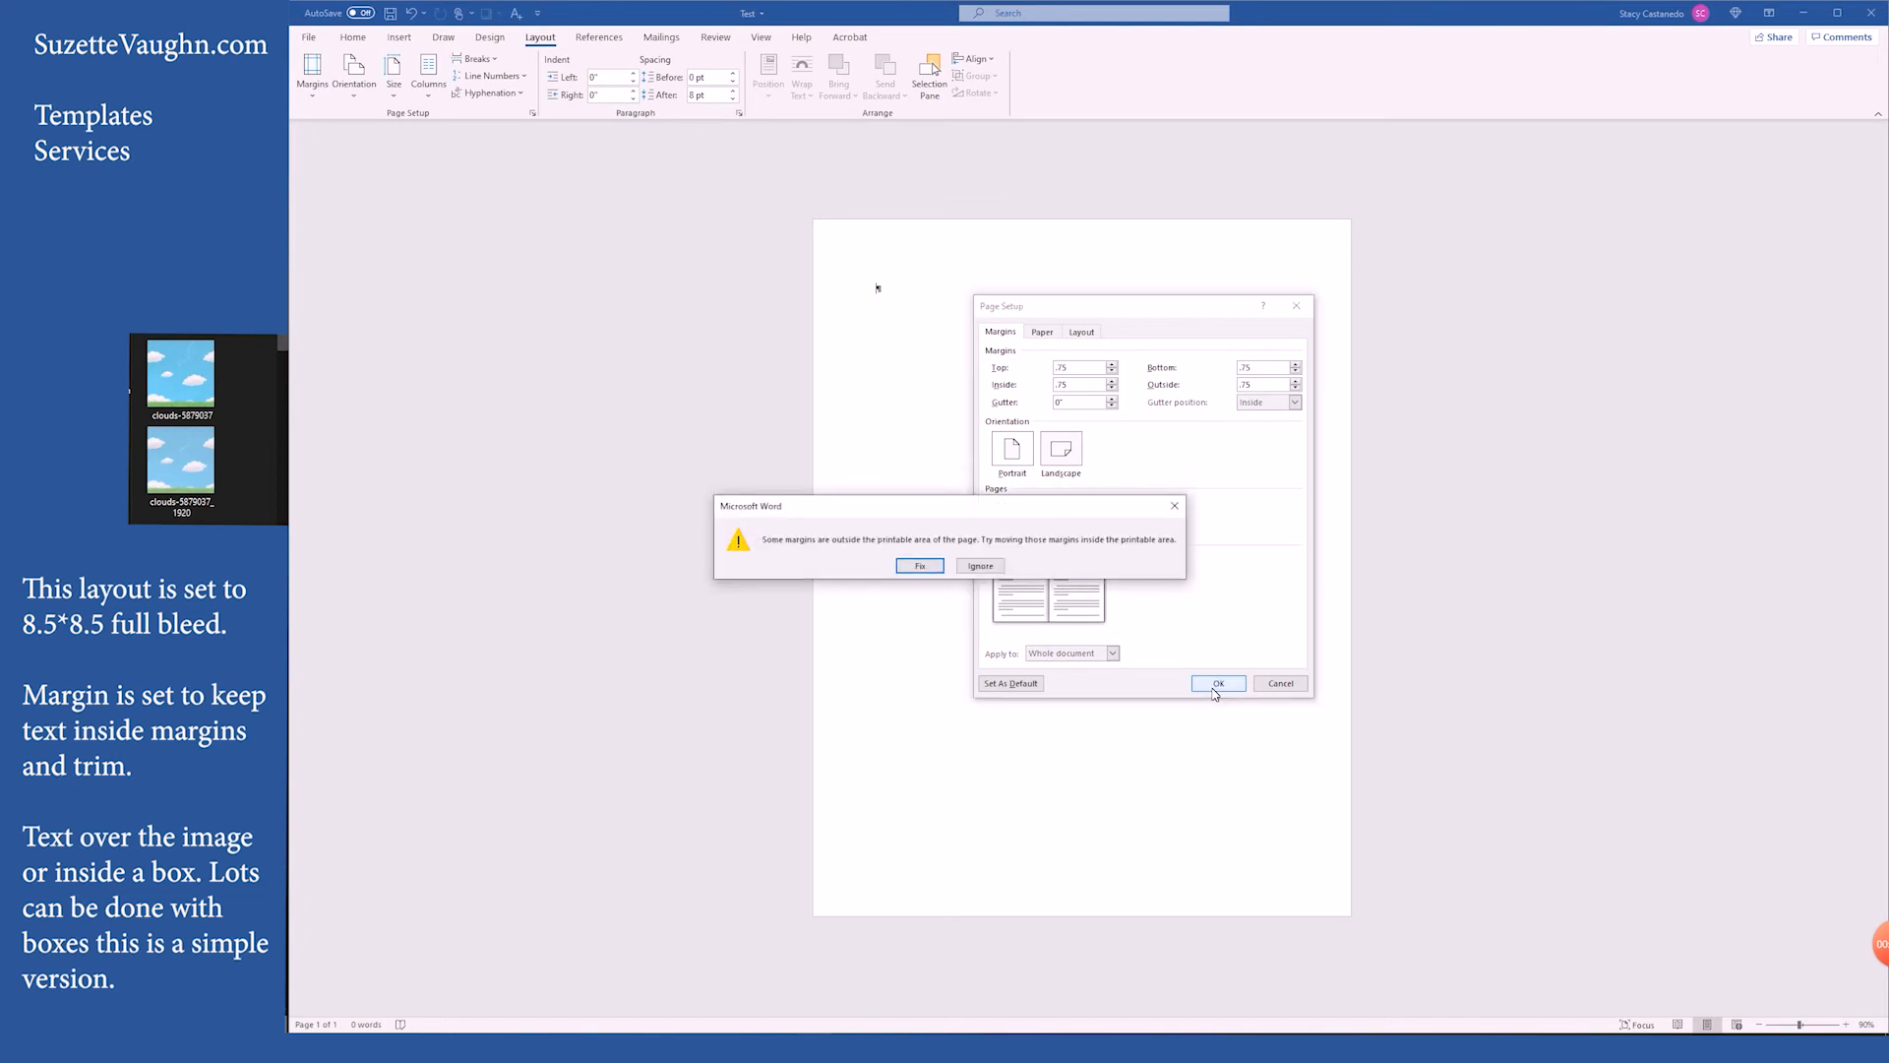
click(980, 566)
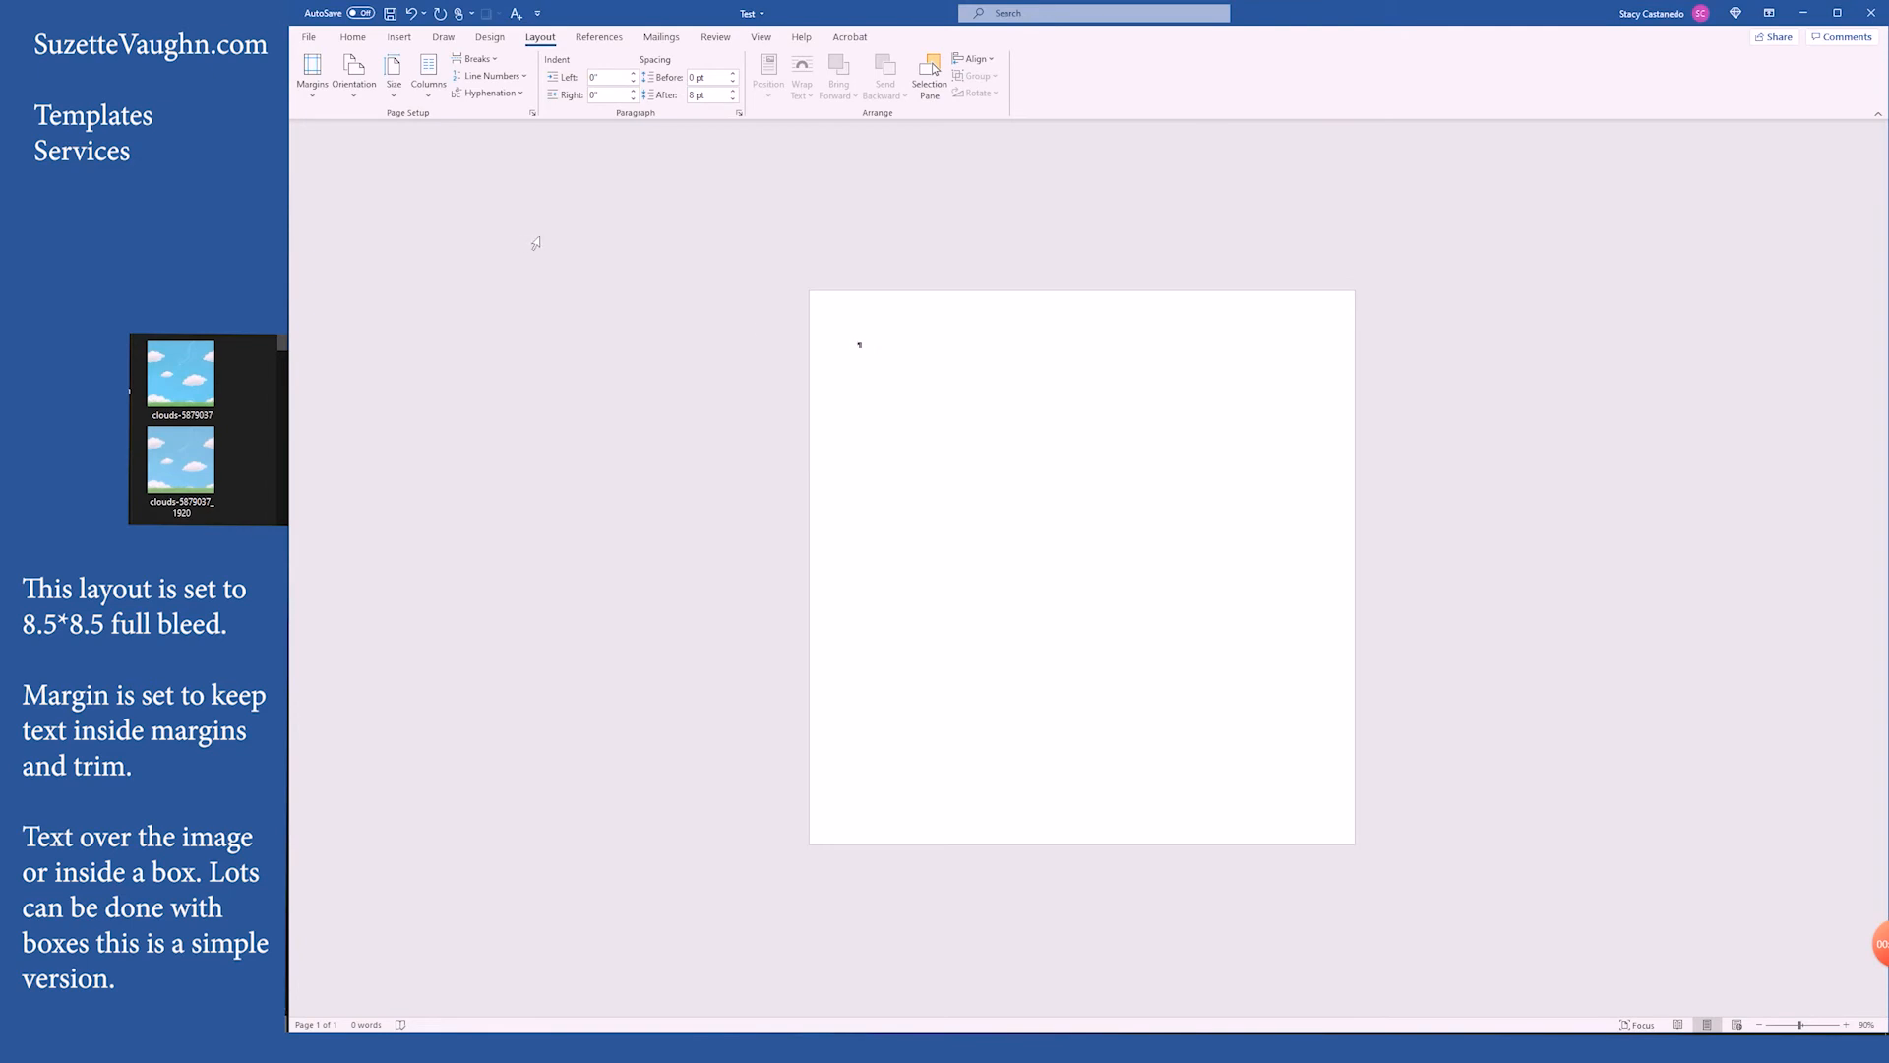
- Enter "Title" and "Author" on the first page, separated by a blank line, and end it with a Next Page section break
click(353, 37)
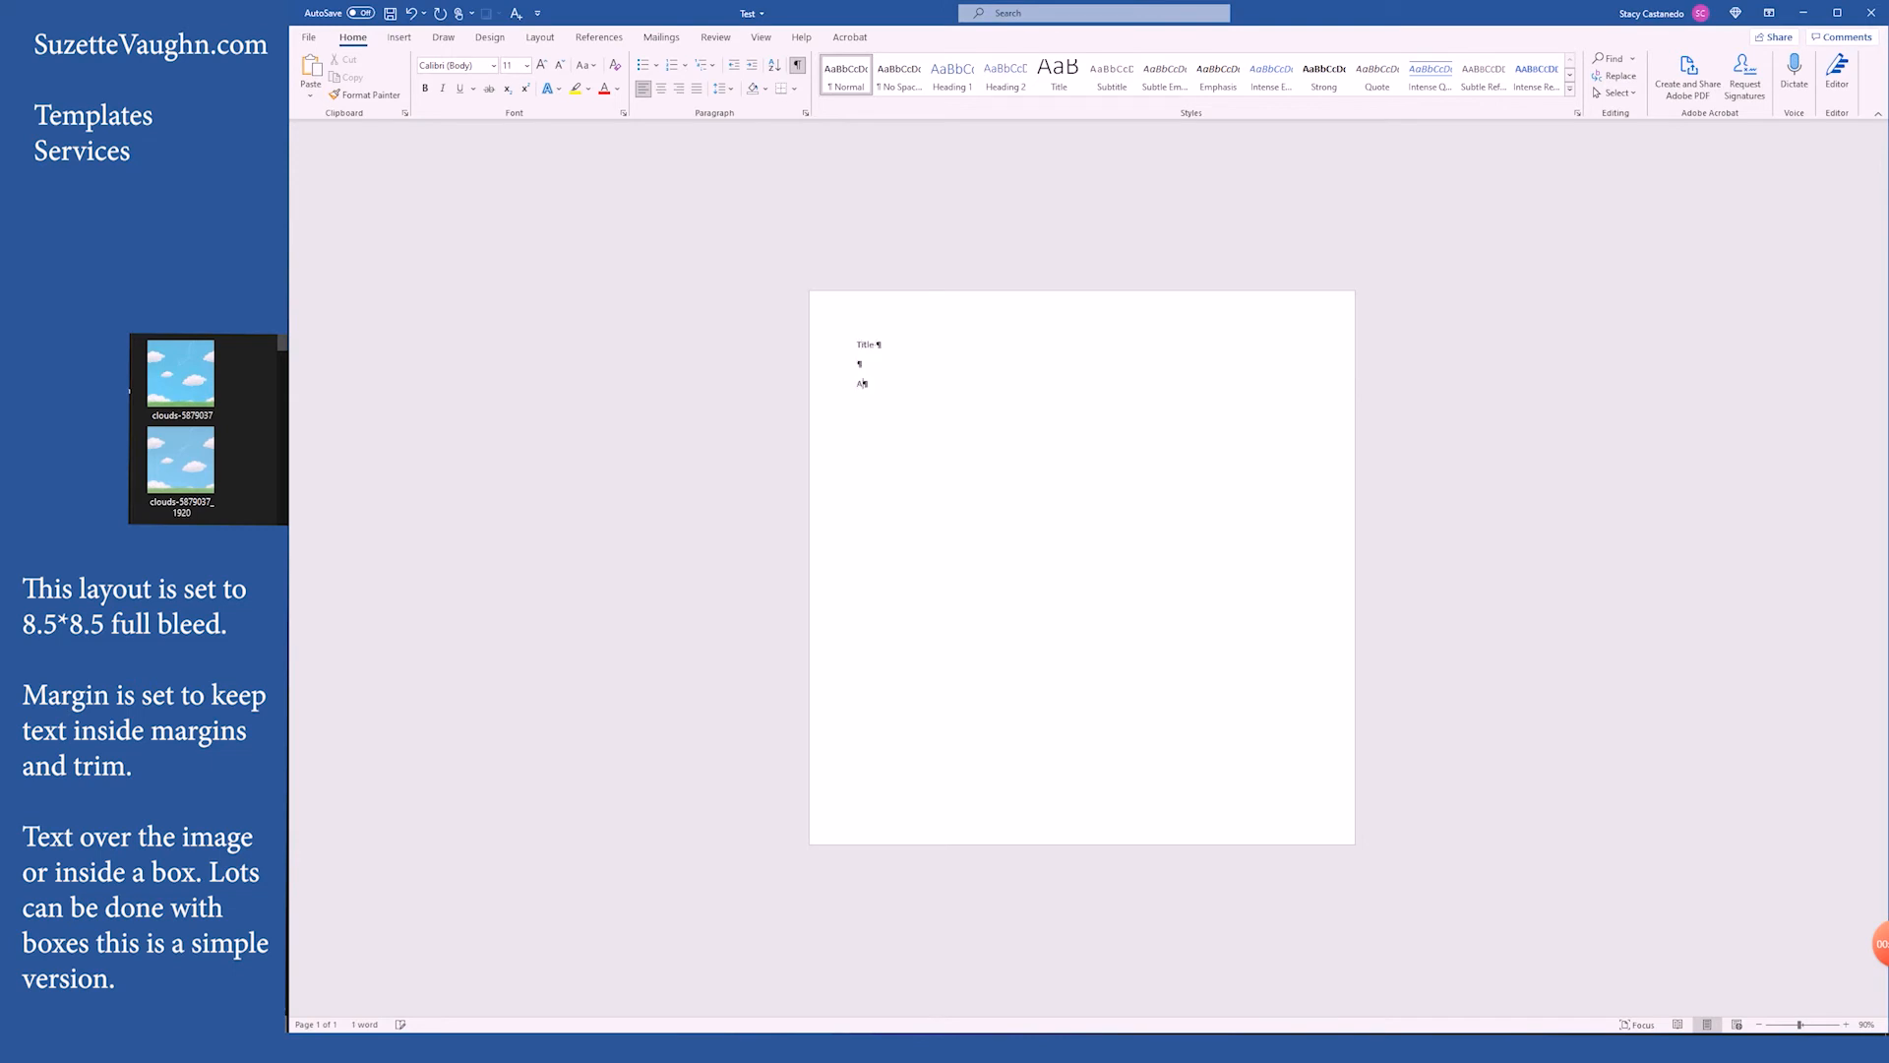
text(uthor)
click(539, 37)
click(476, 59)
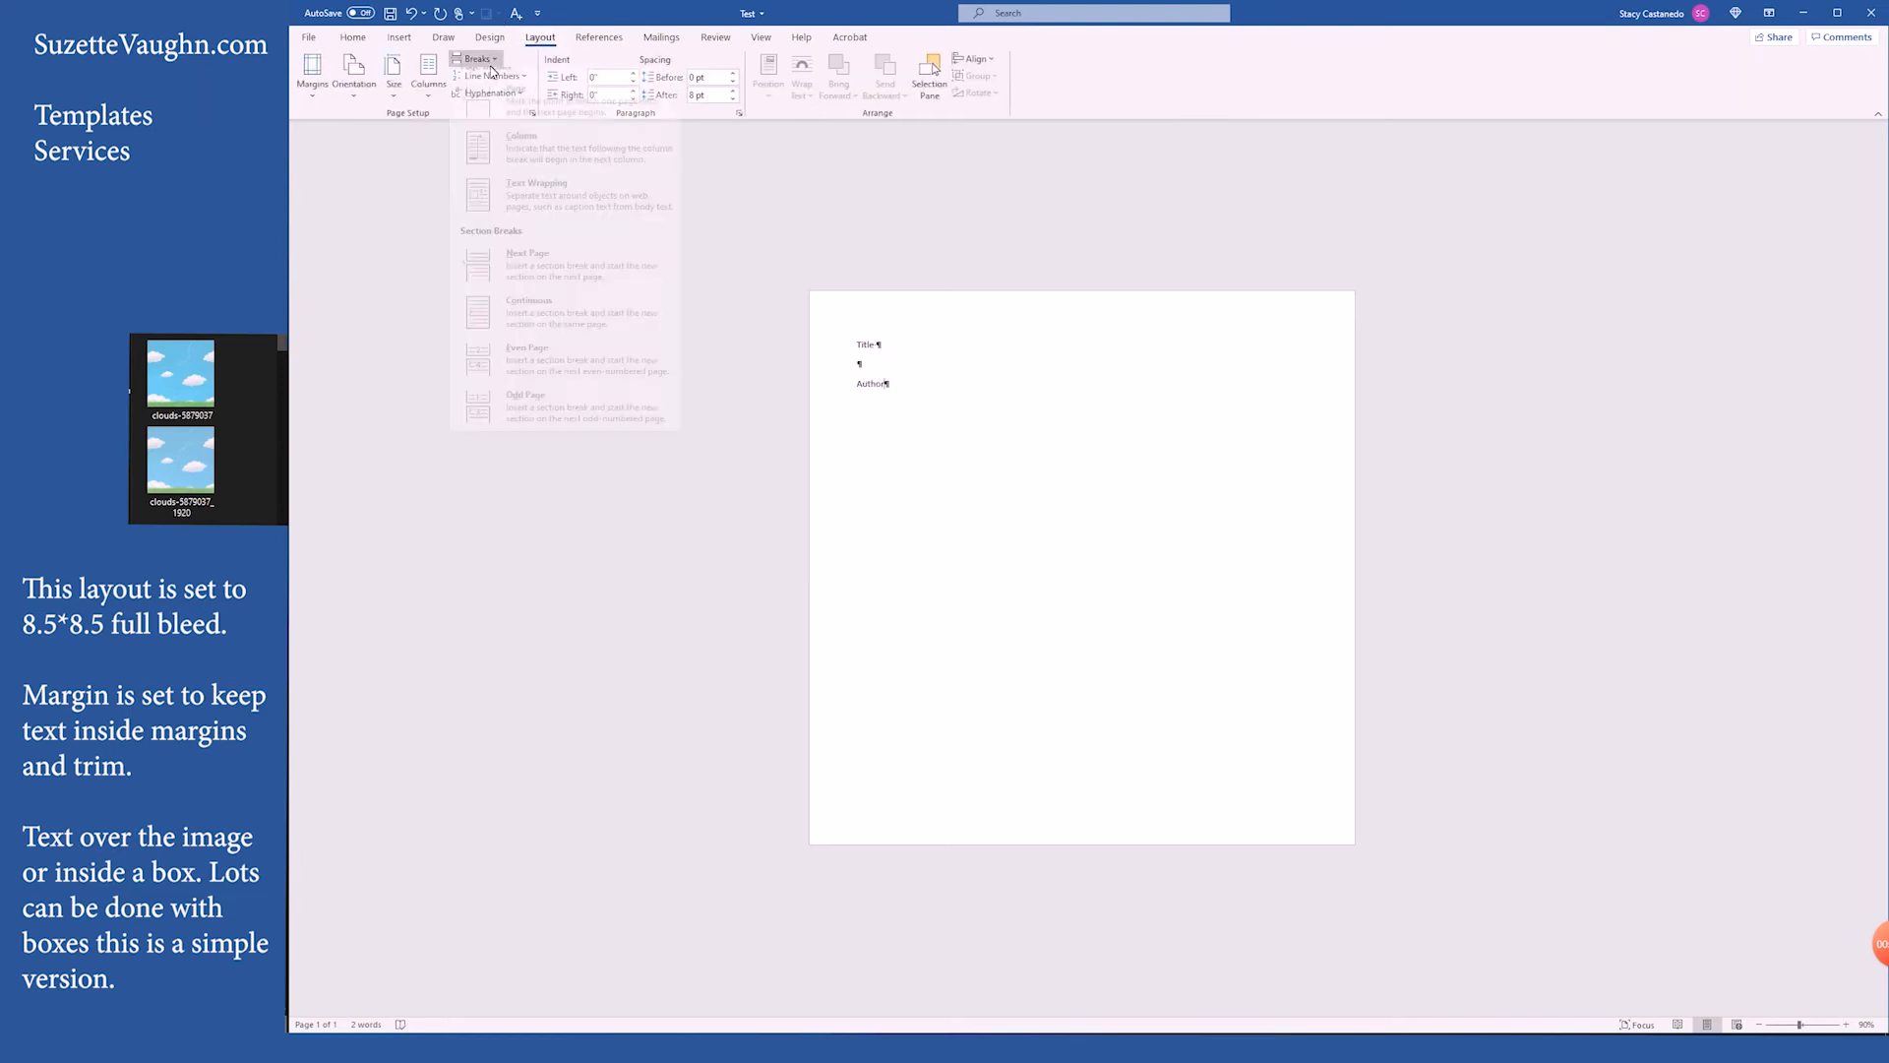
click(540, 273)
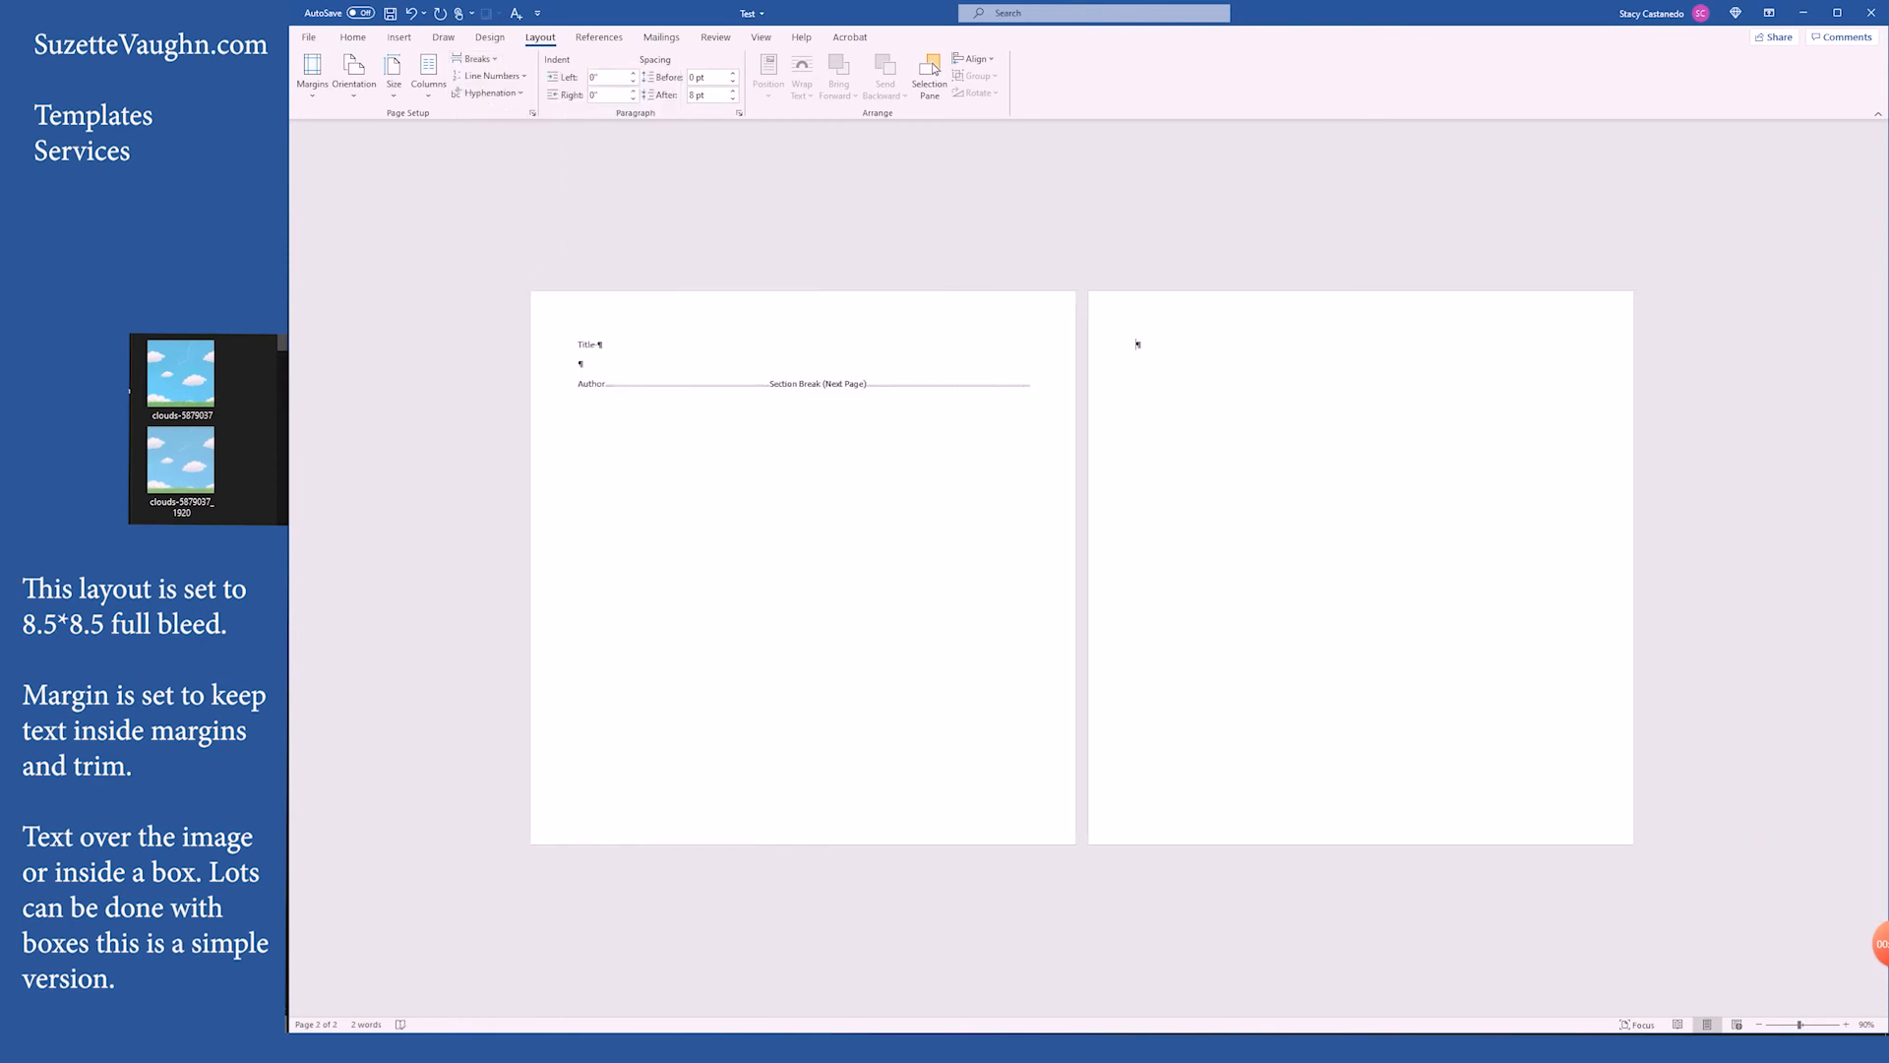
- Enter "copyright" on the second page and end it with a Next Page section break
text(copyright)
click(476, 59)
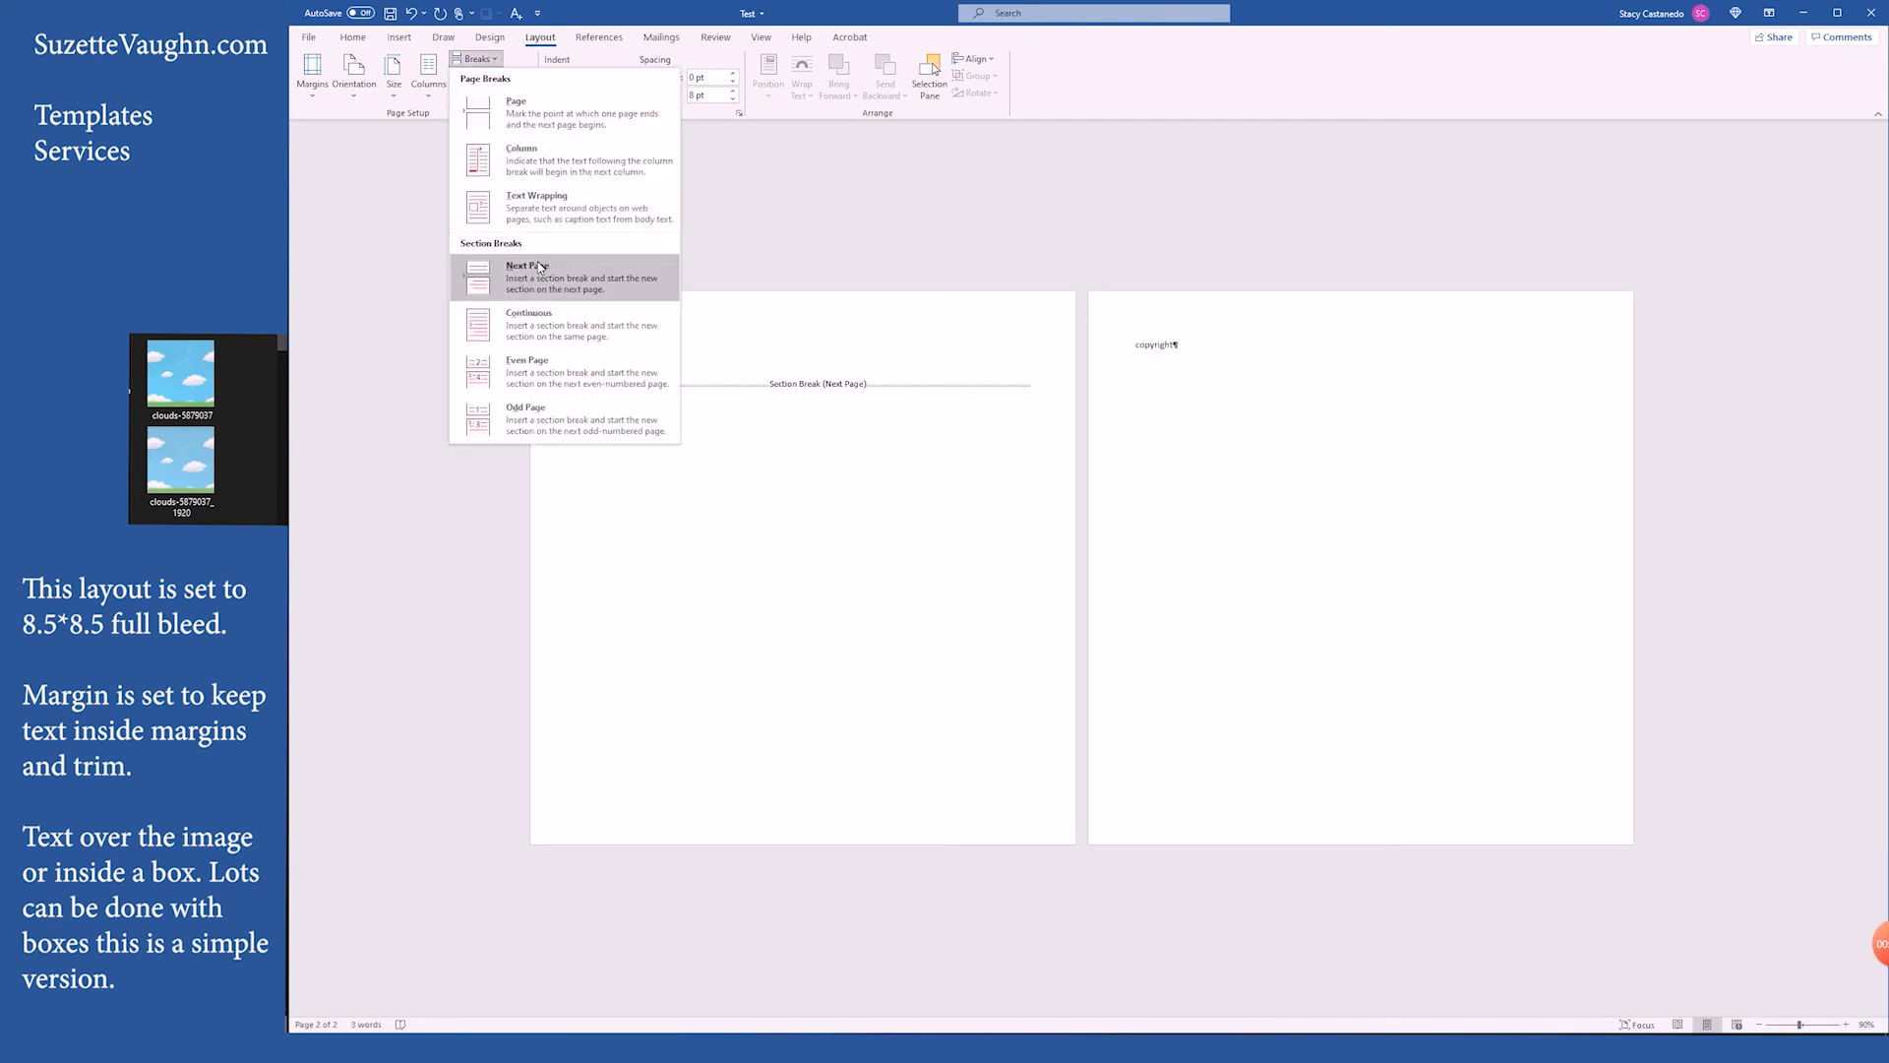
click(540, 267)
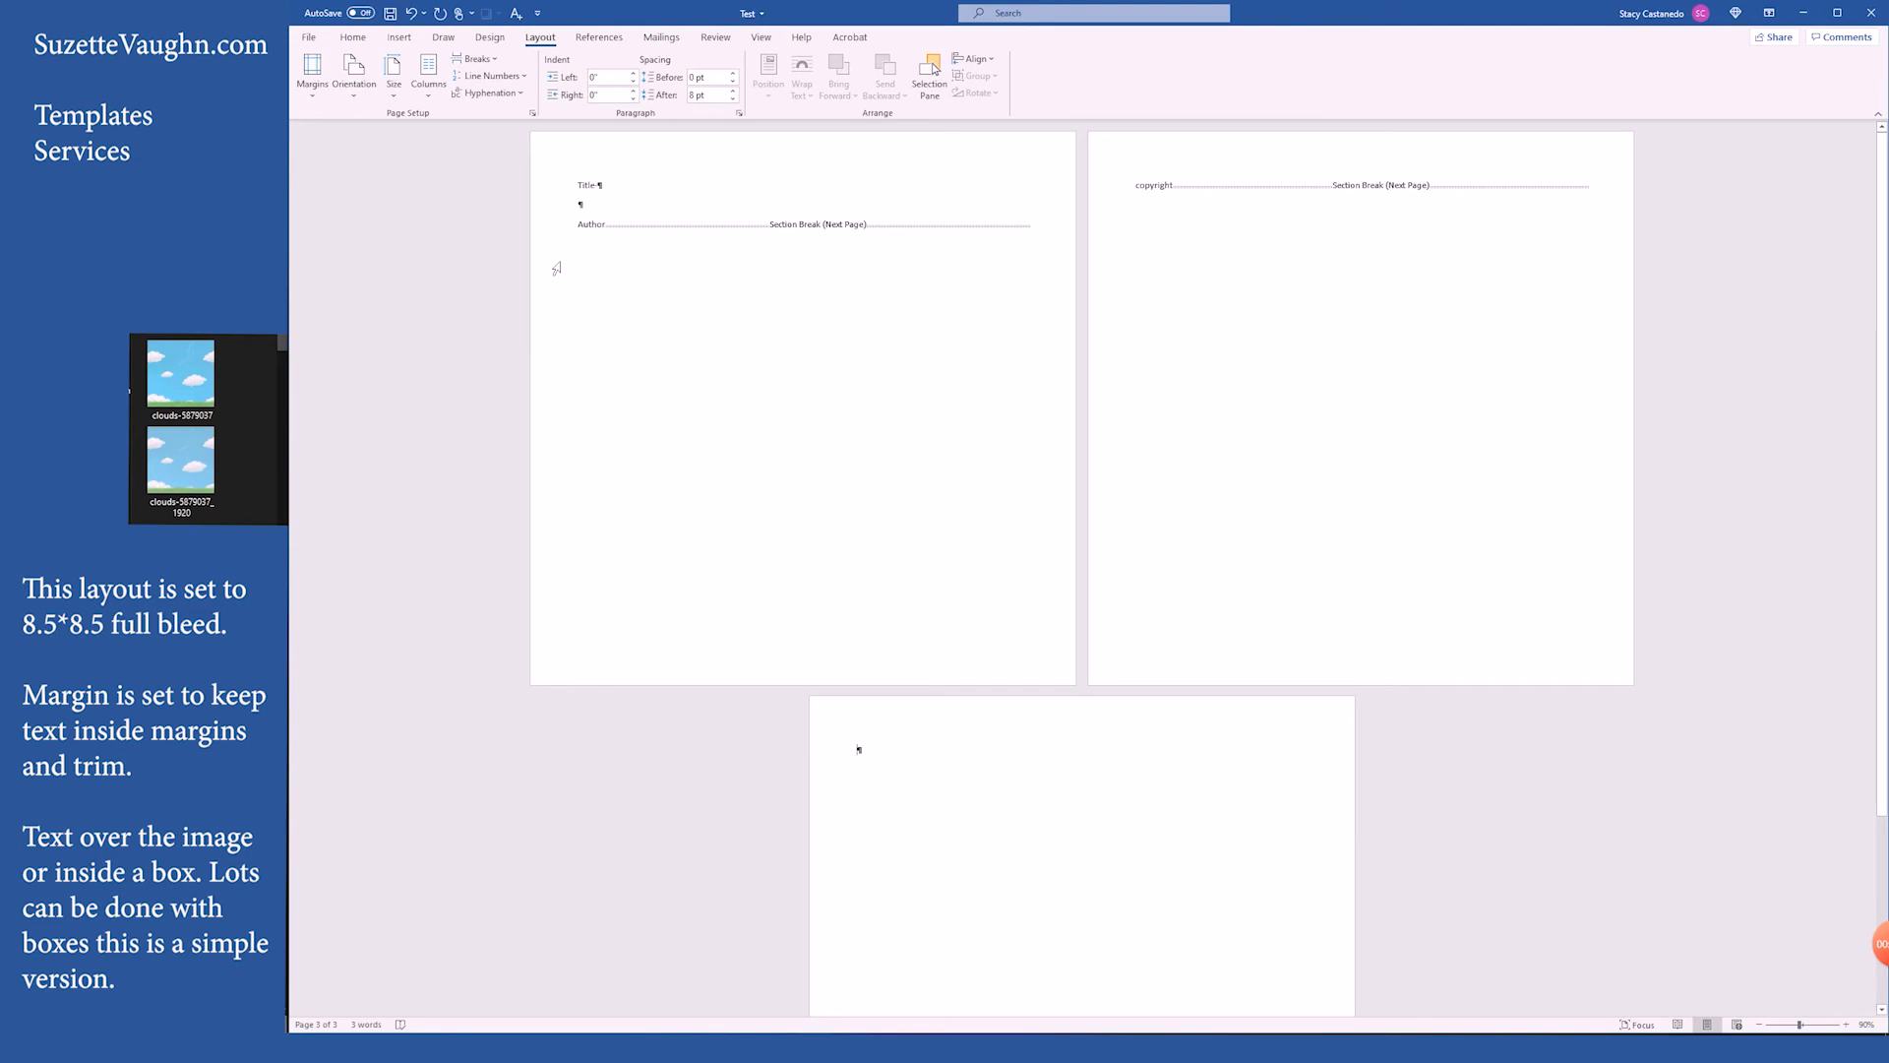
- Enter "dedication" on the third page and insert two Next Page section breaks, leaving an empty fourth page
text(dedication)
click(476, 59)
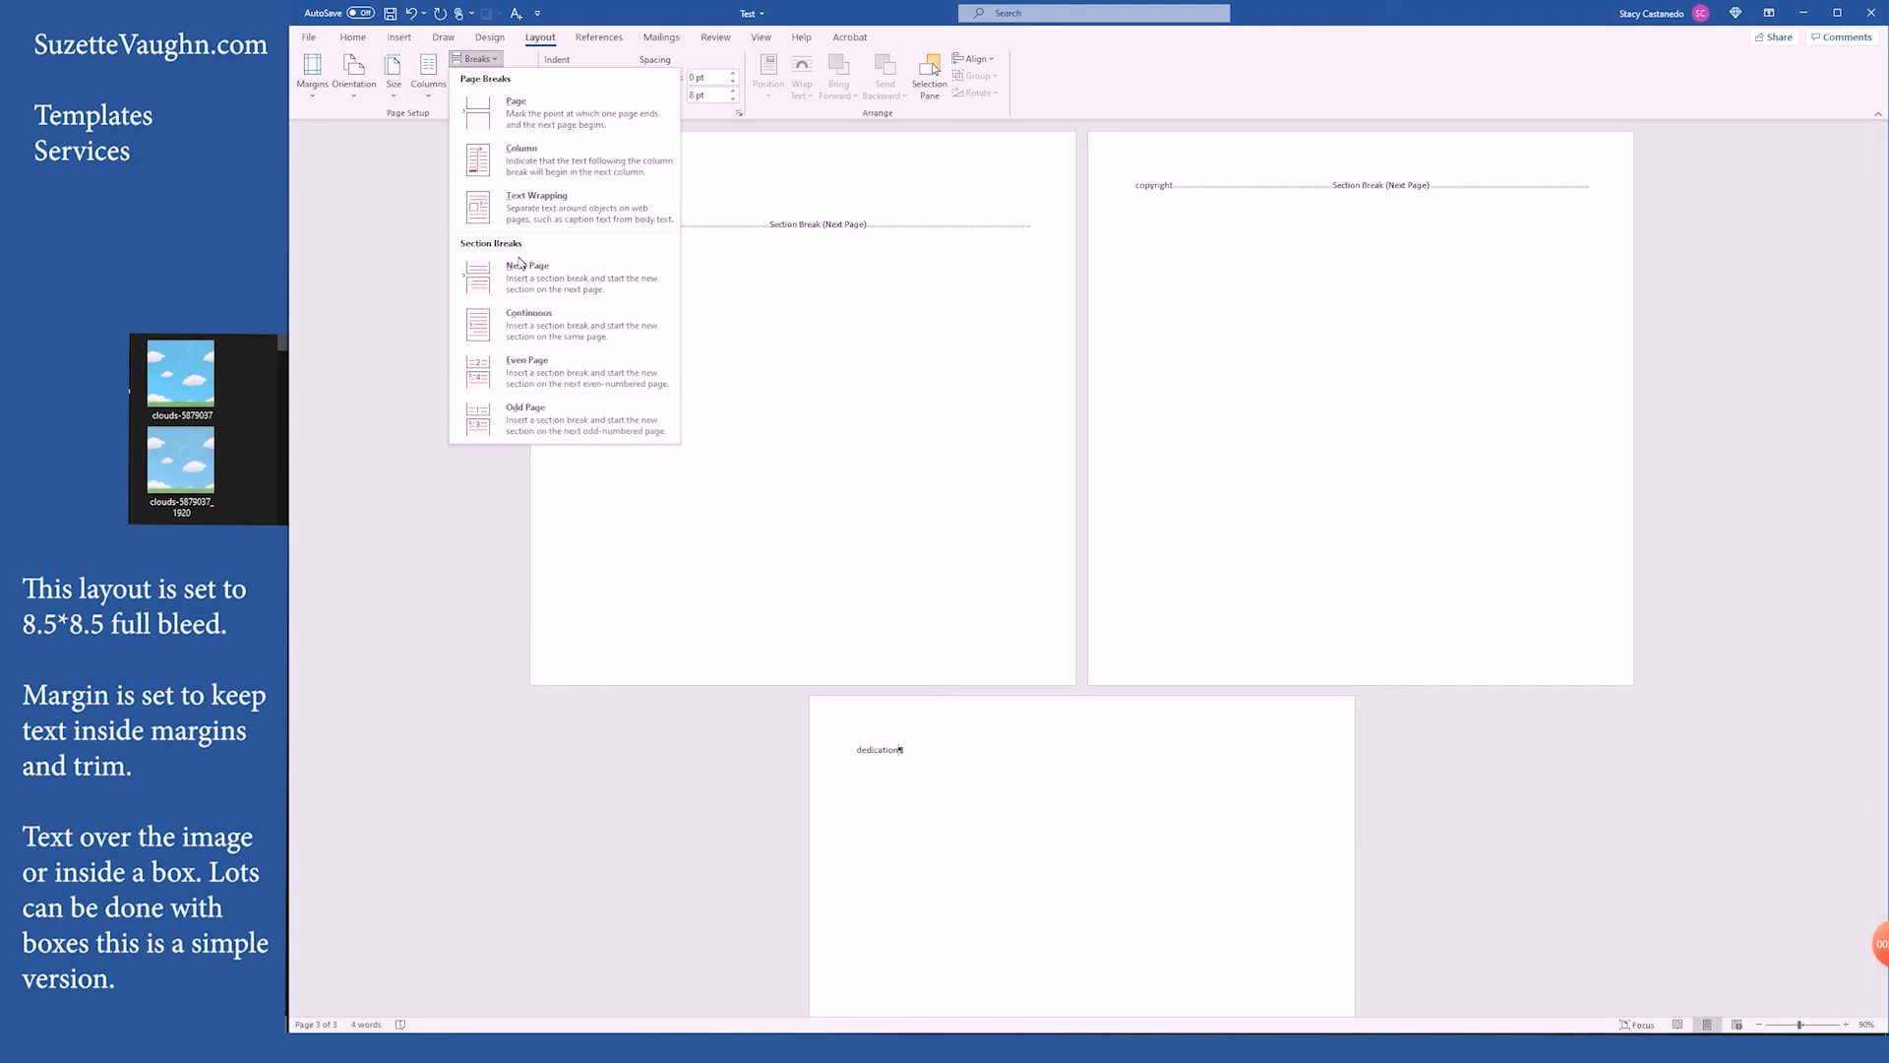
click(528, 267)
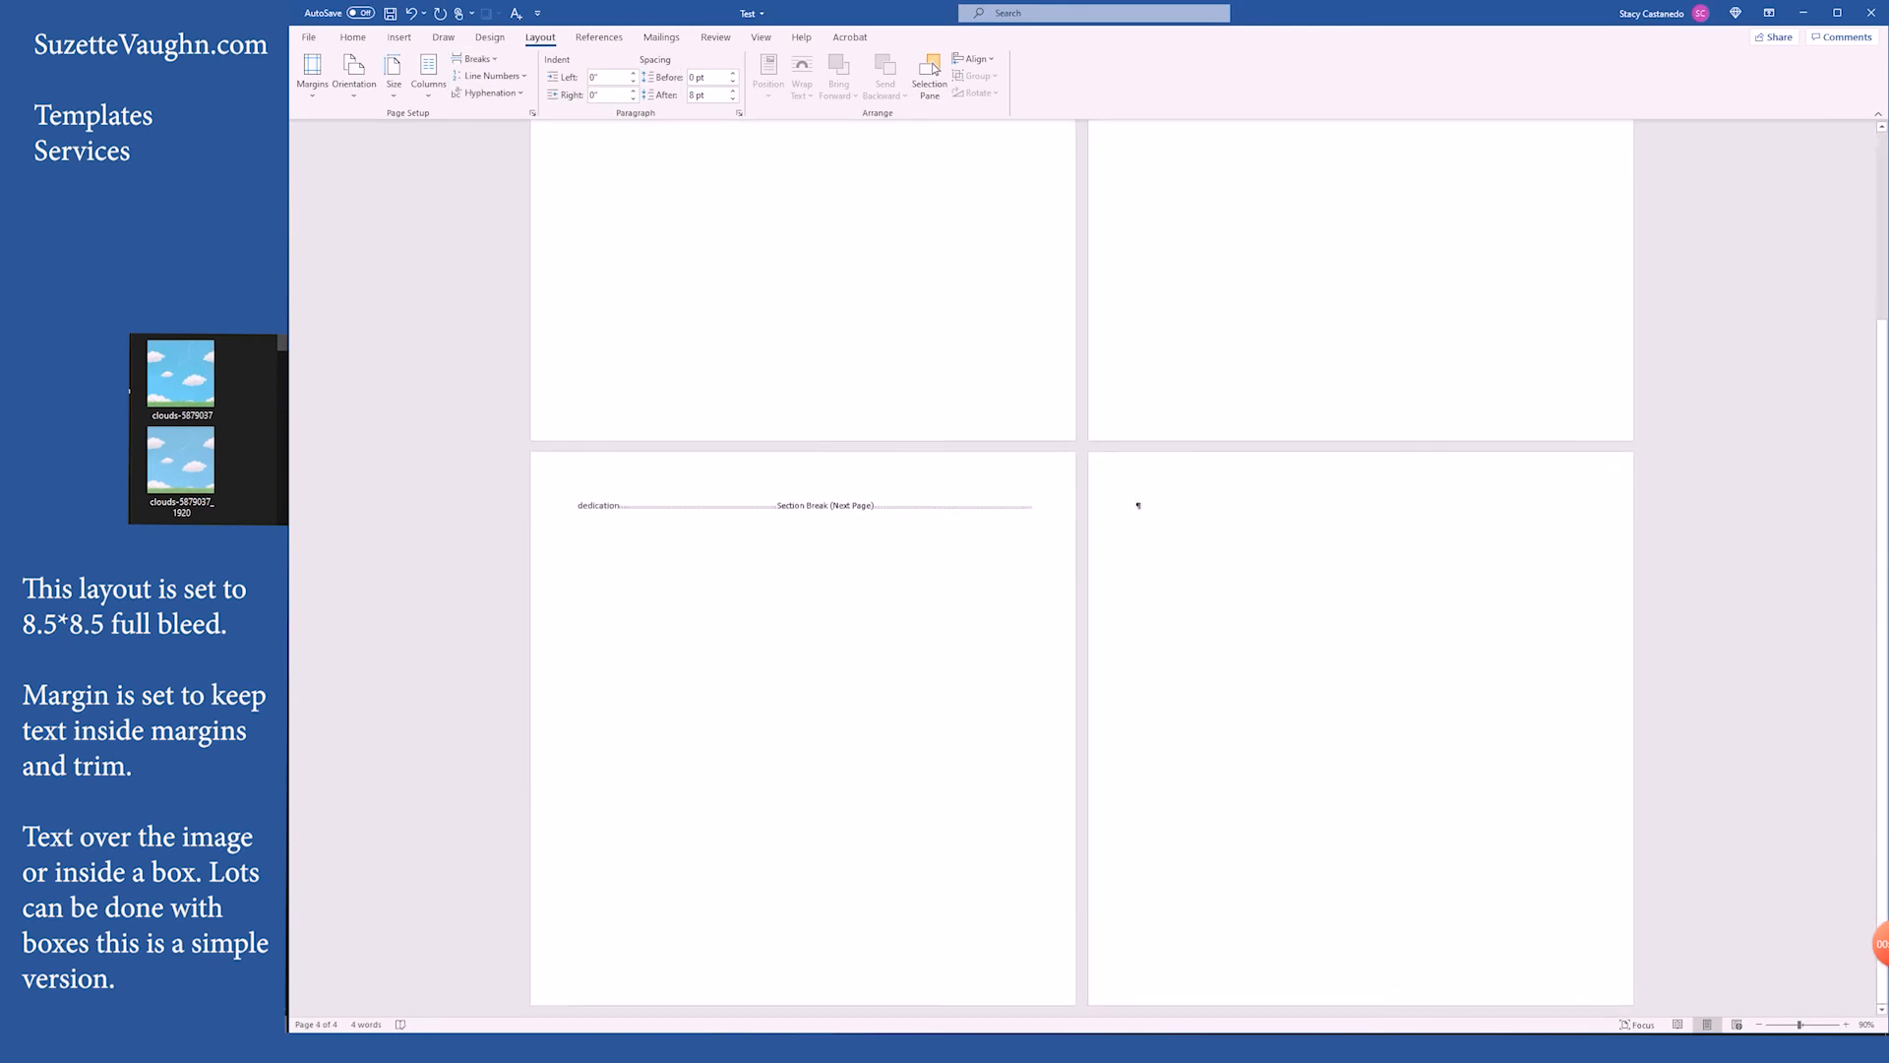
click(478, 60)
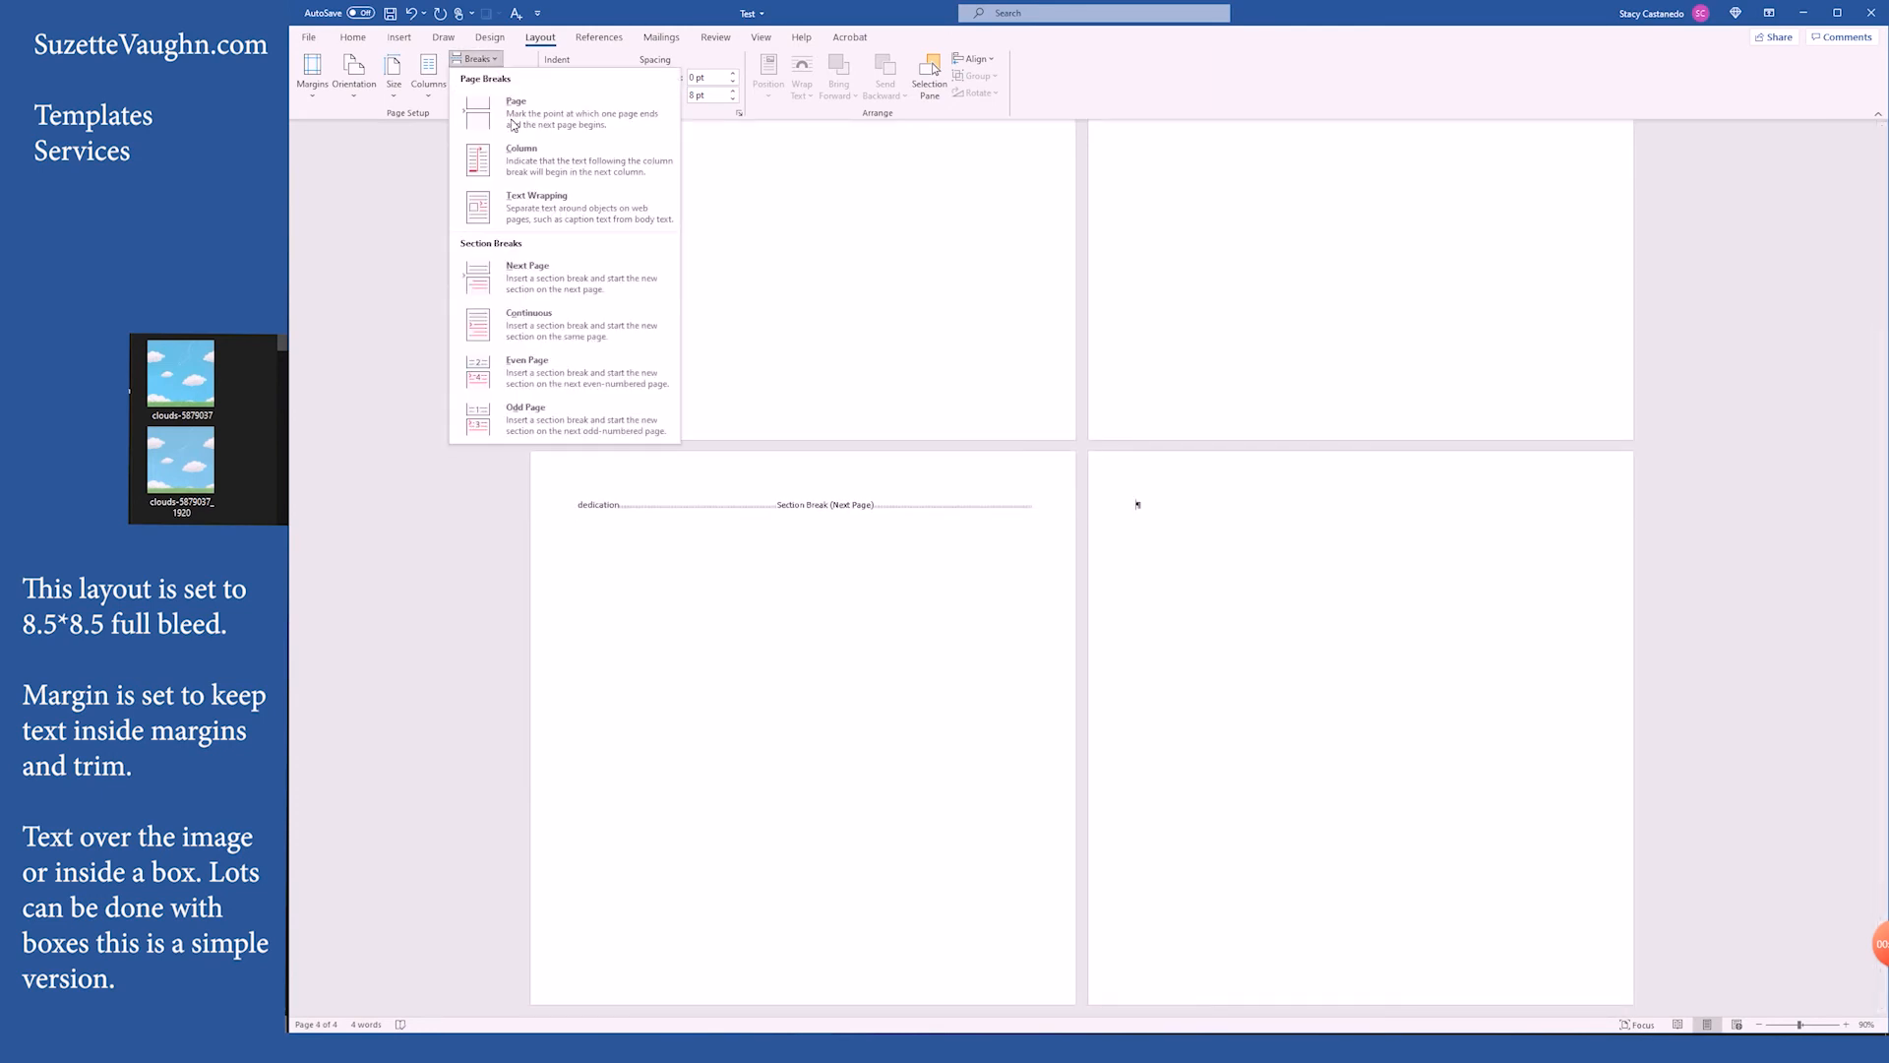
click(578, 277)
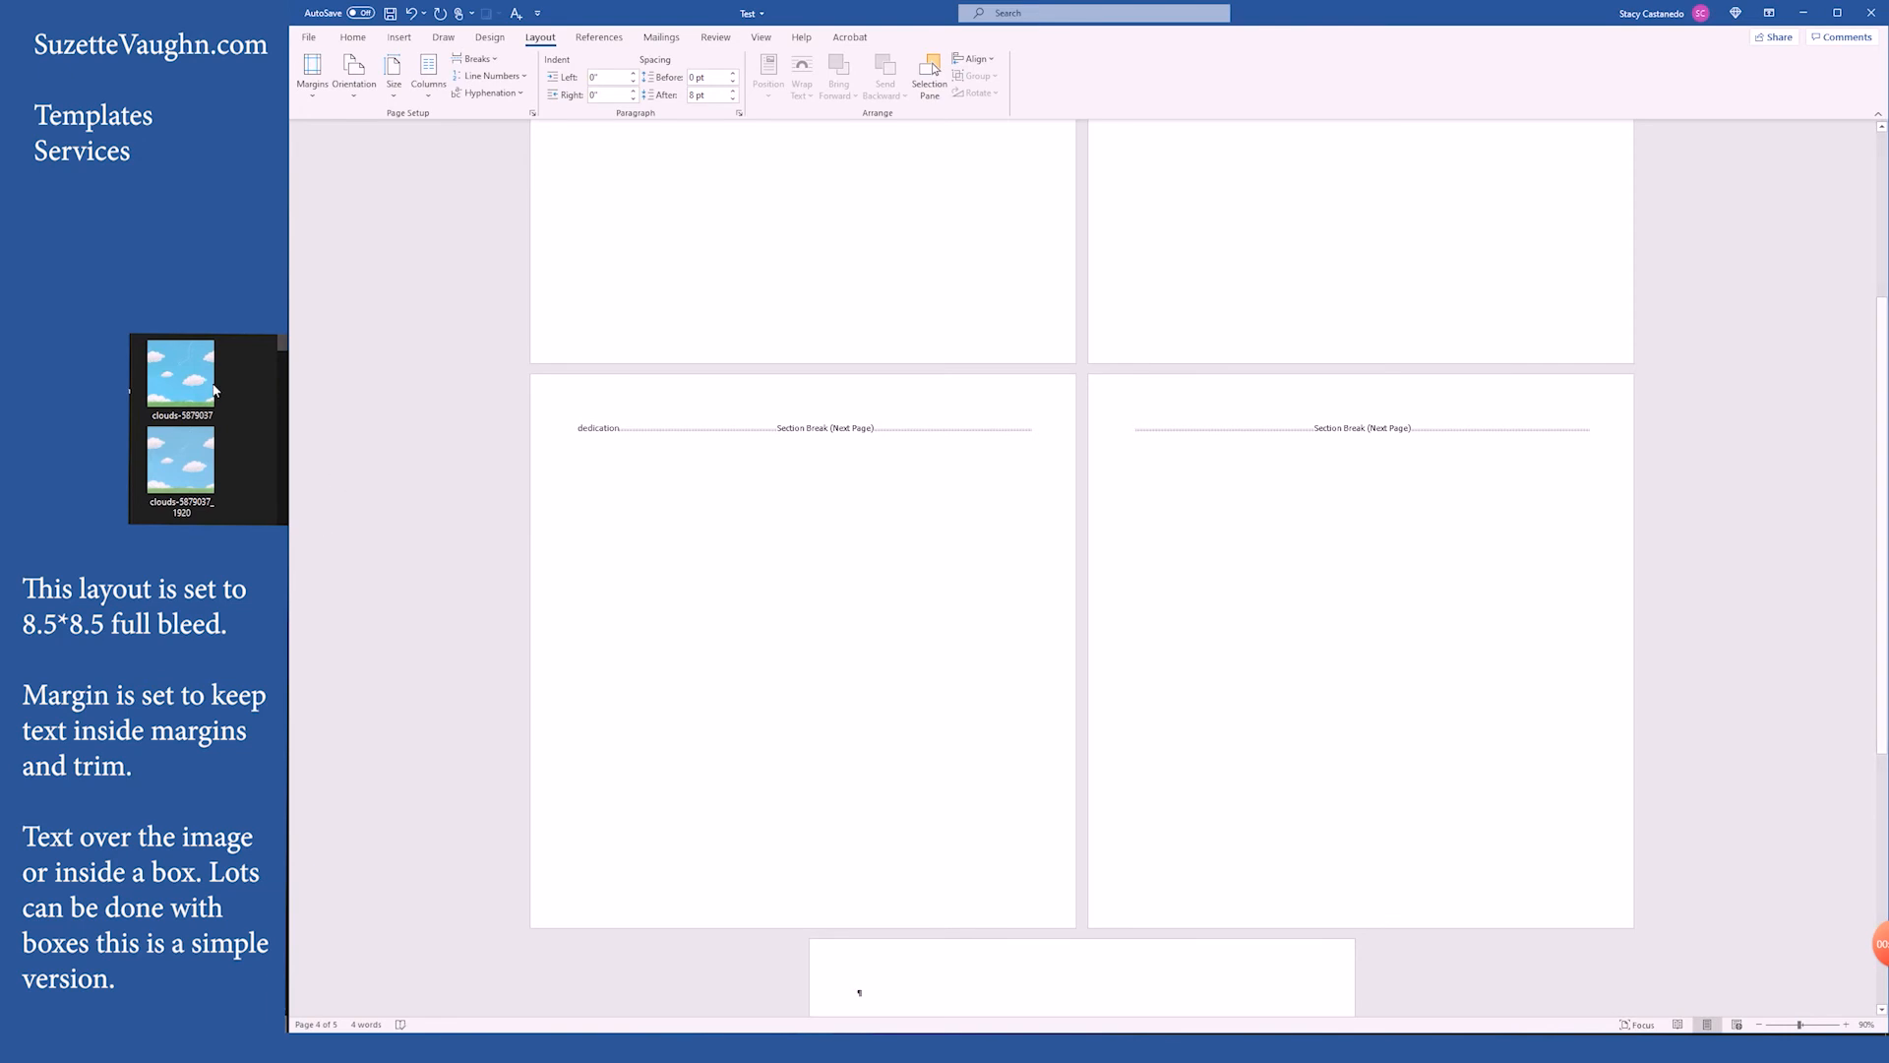
drag(186, 477, 1169, 484)
click(921, 37)
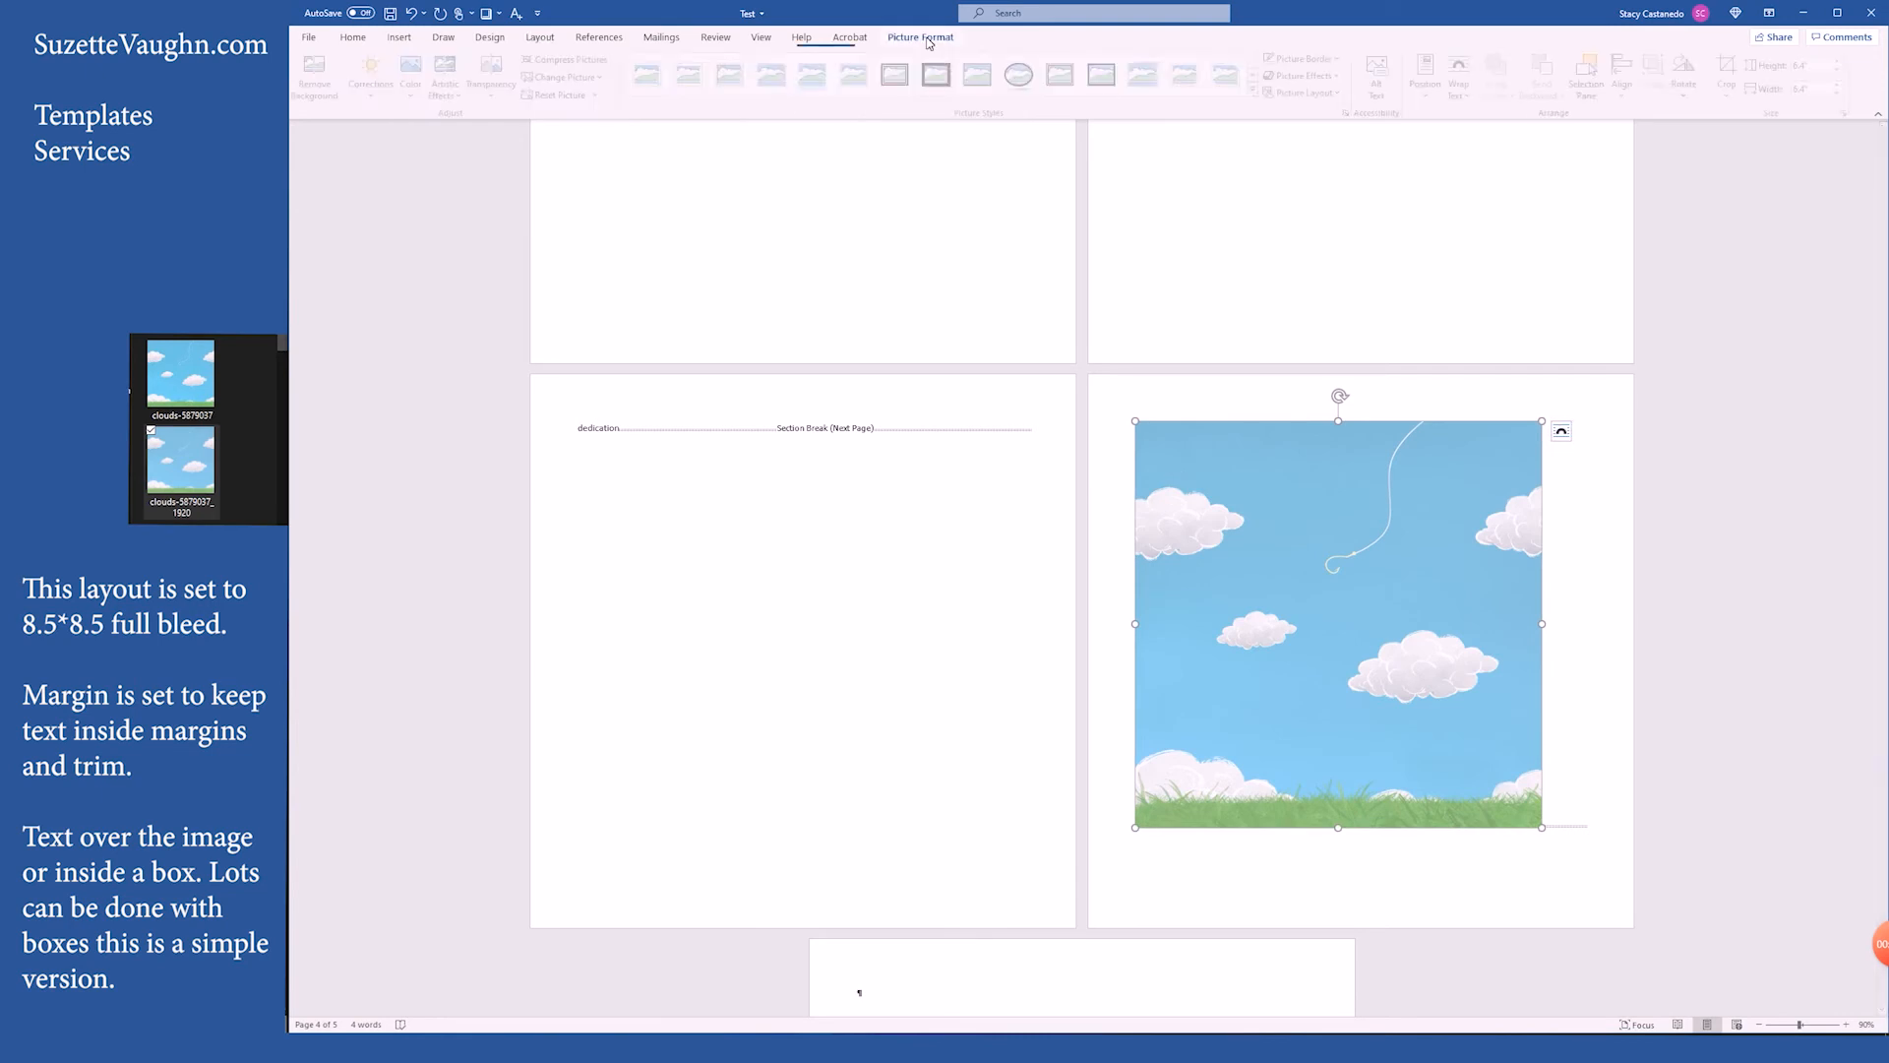
click(571, 60)
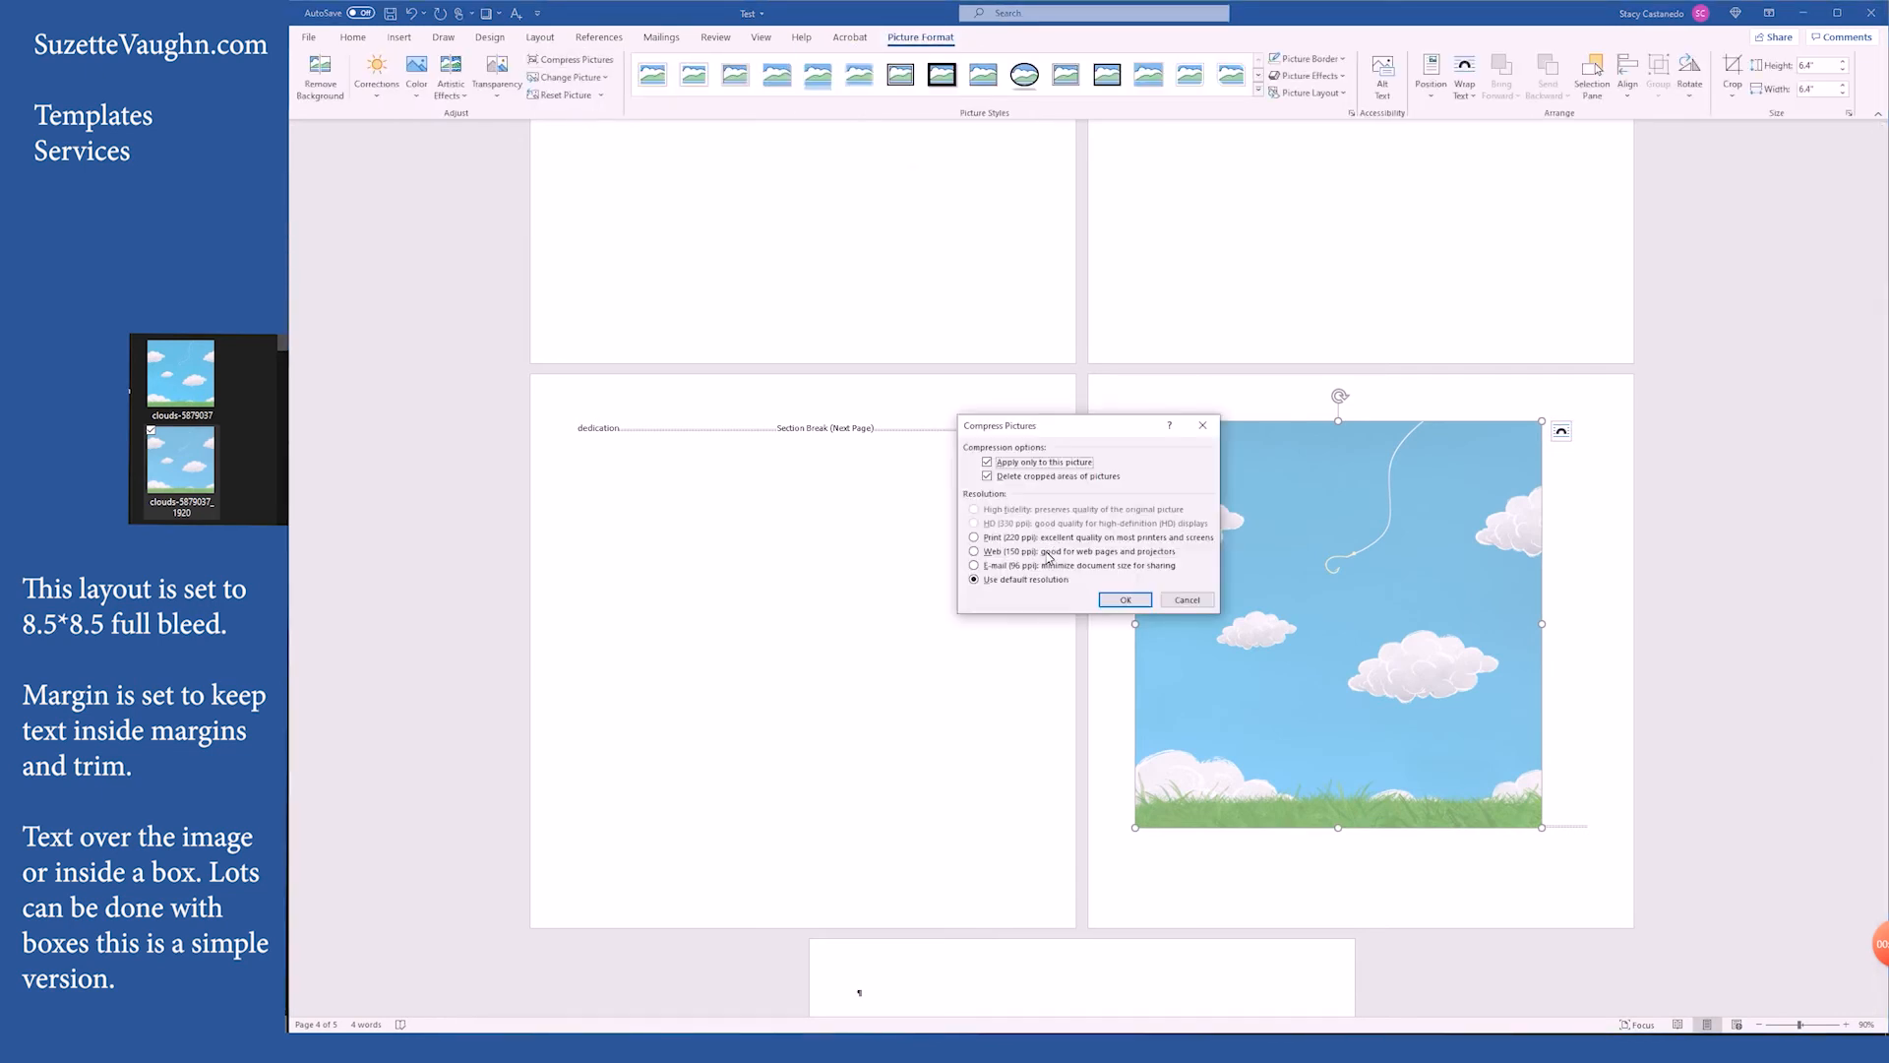
click(1187, 600)
key(Delete)
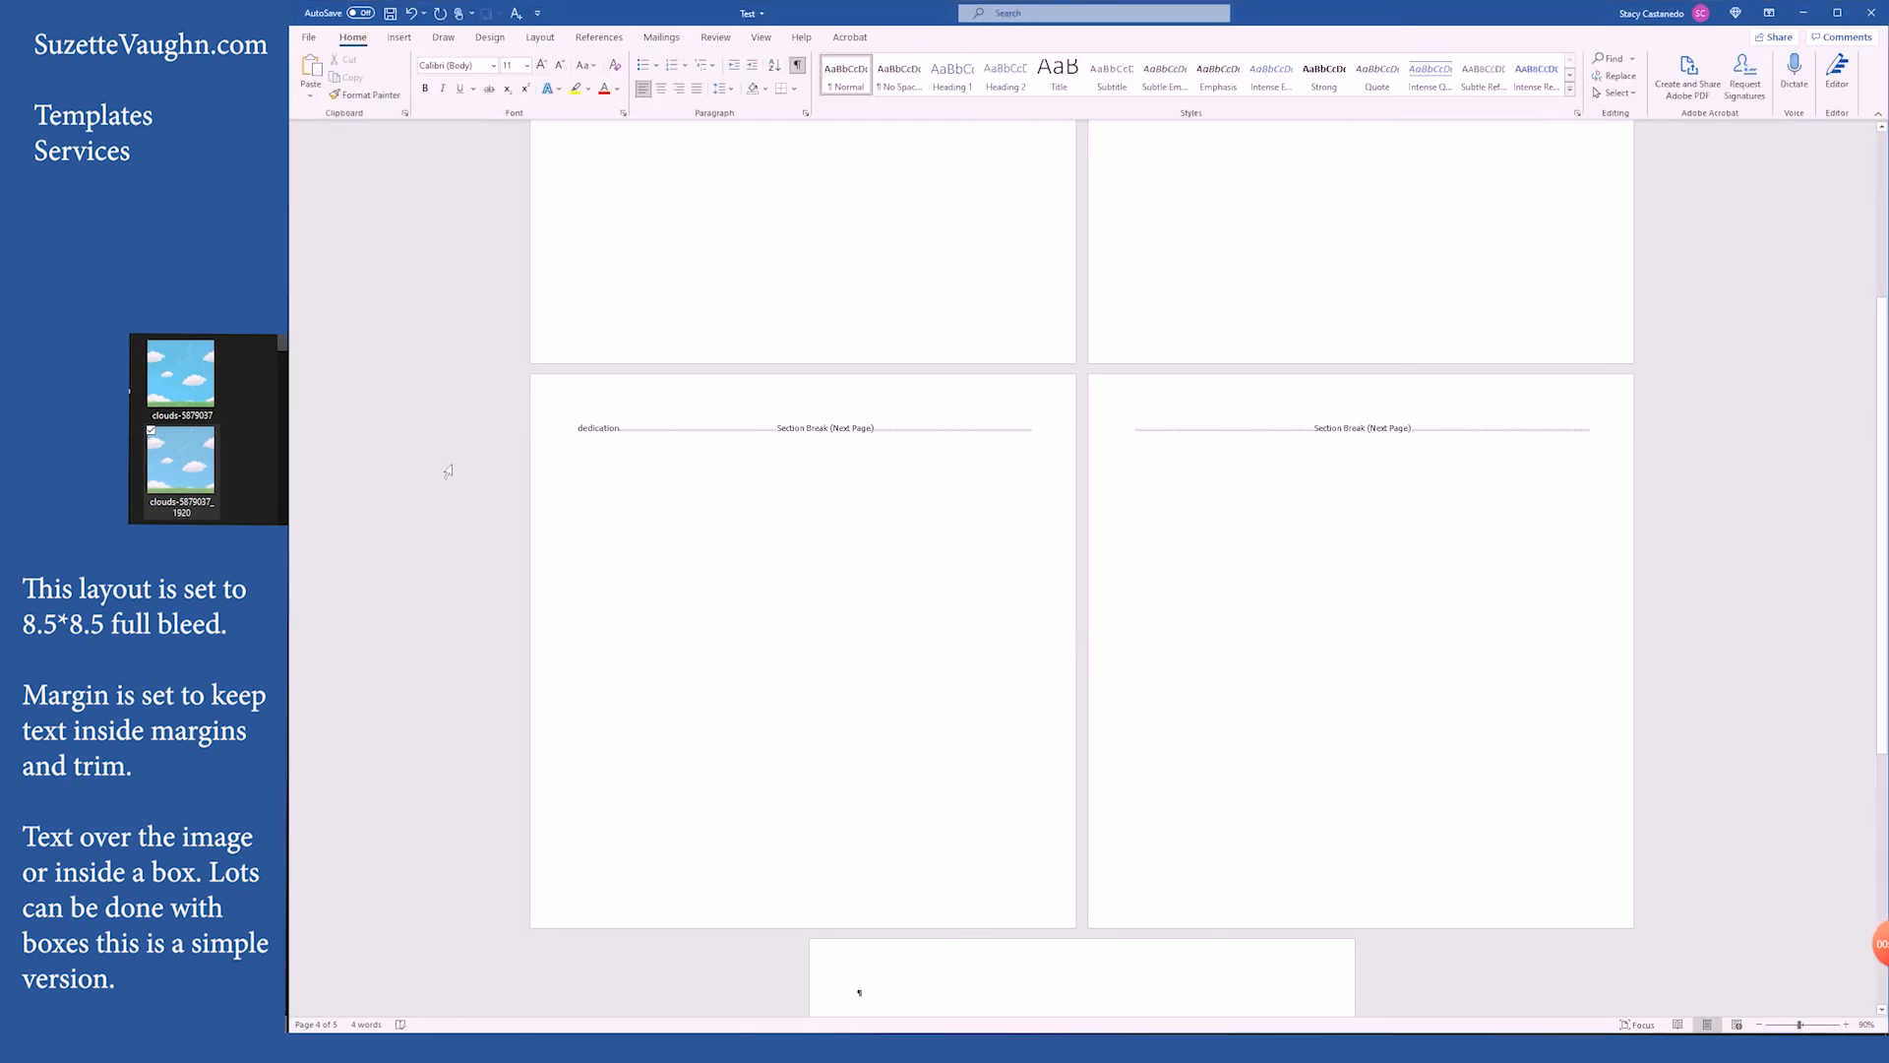
- Insert the image clouds-5879037 on the empty fourth page and apply Compress Pictures to it with the default resolution
drag(177, 385, 1134, 516)
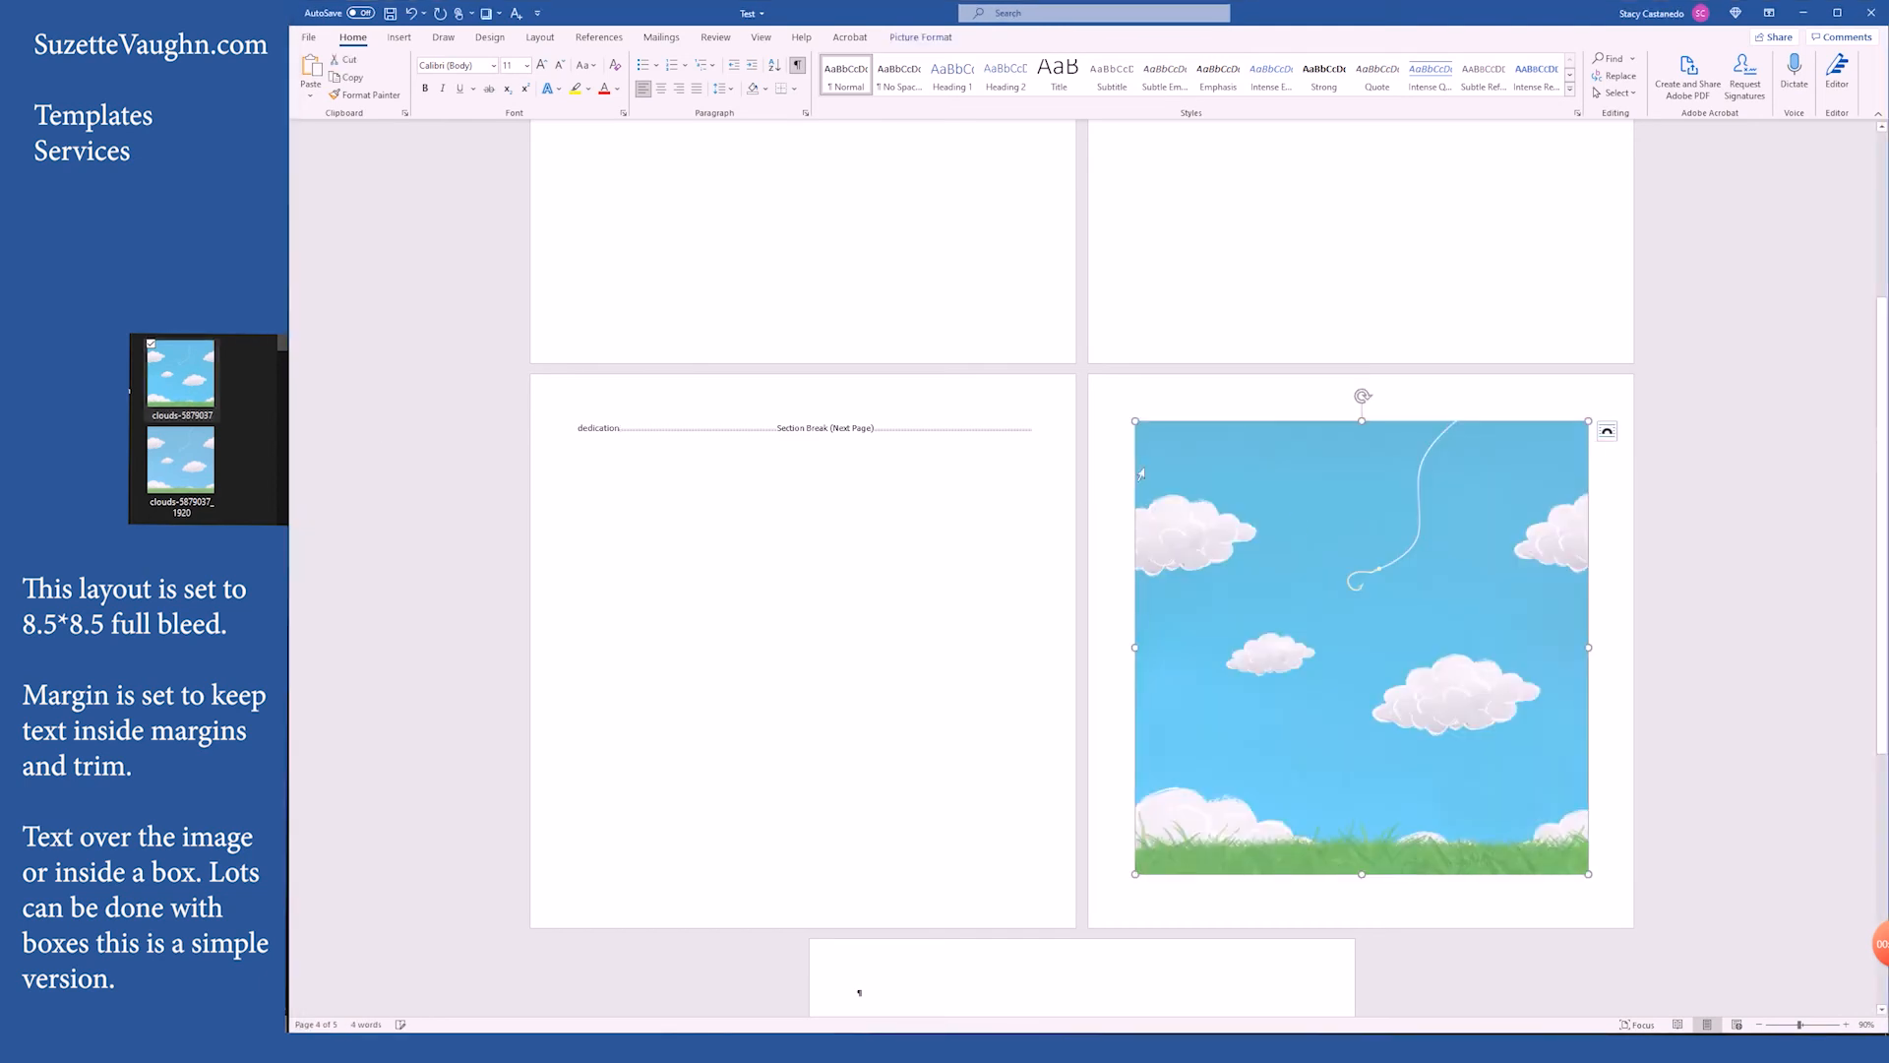
click(921, 37)
click(594, 62)
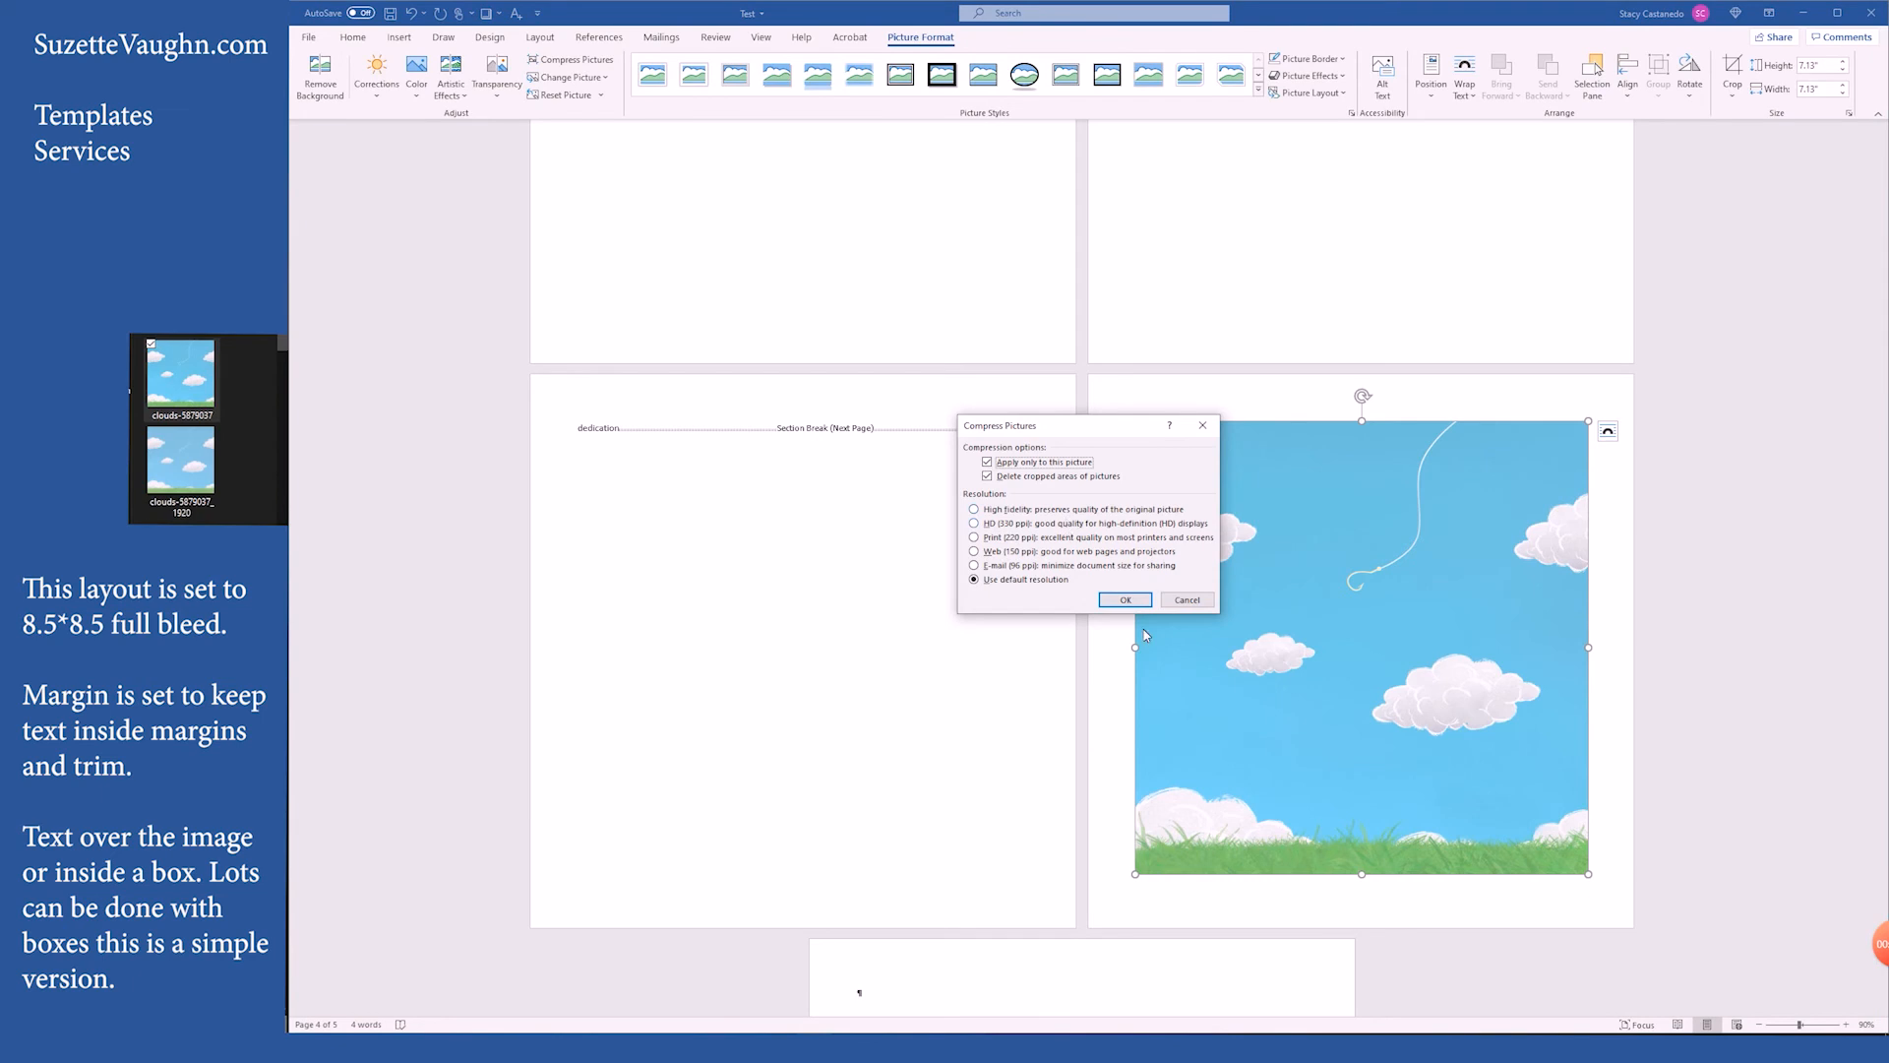
click(1124, 599)
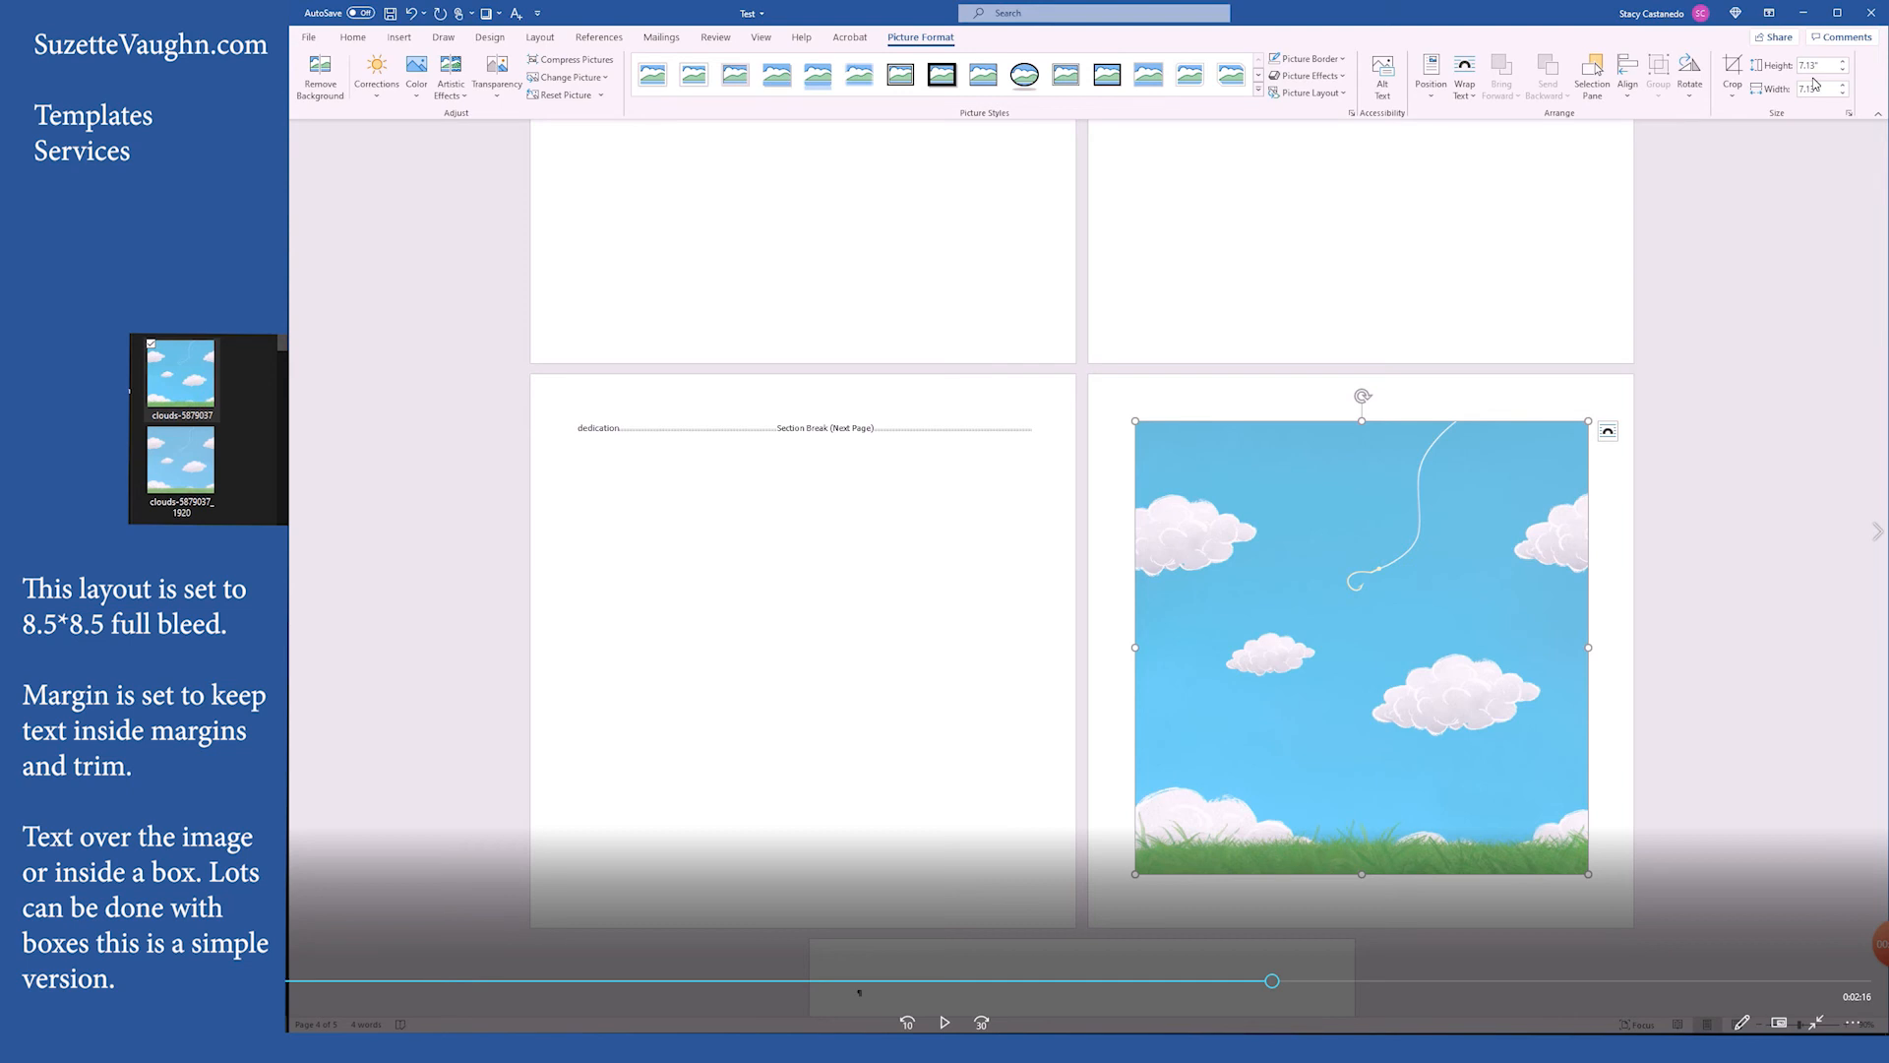
- Set the clouds picture's height to 8.75" and its text wrapping to Behind Text
click(1813, 65)
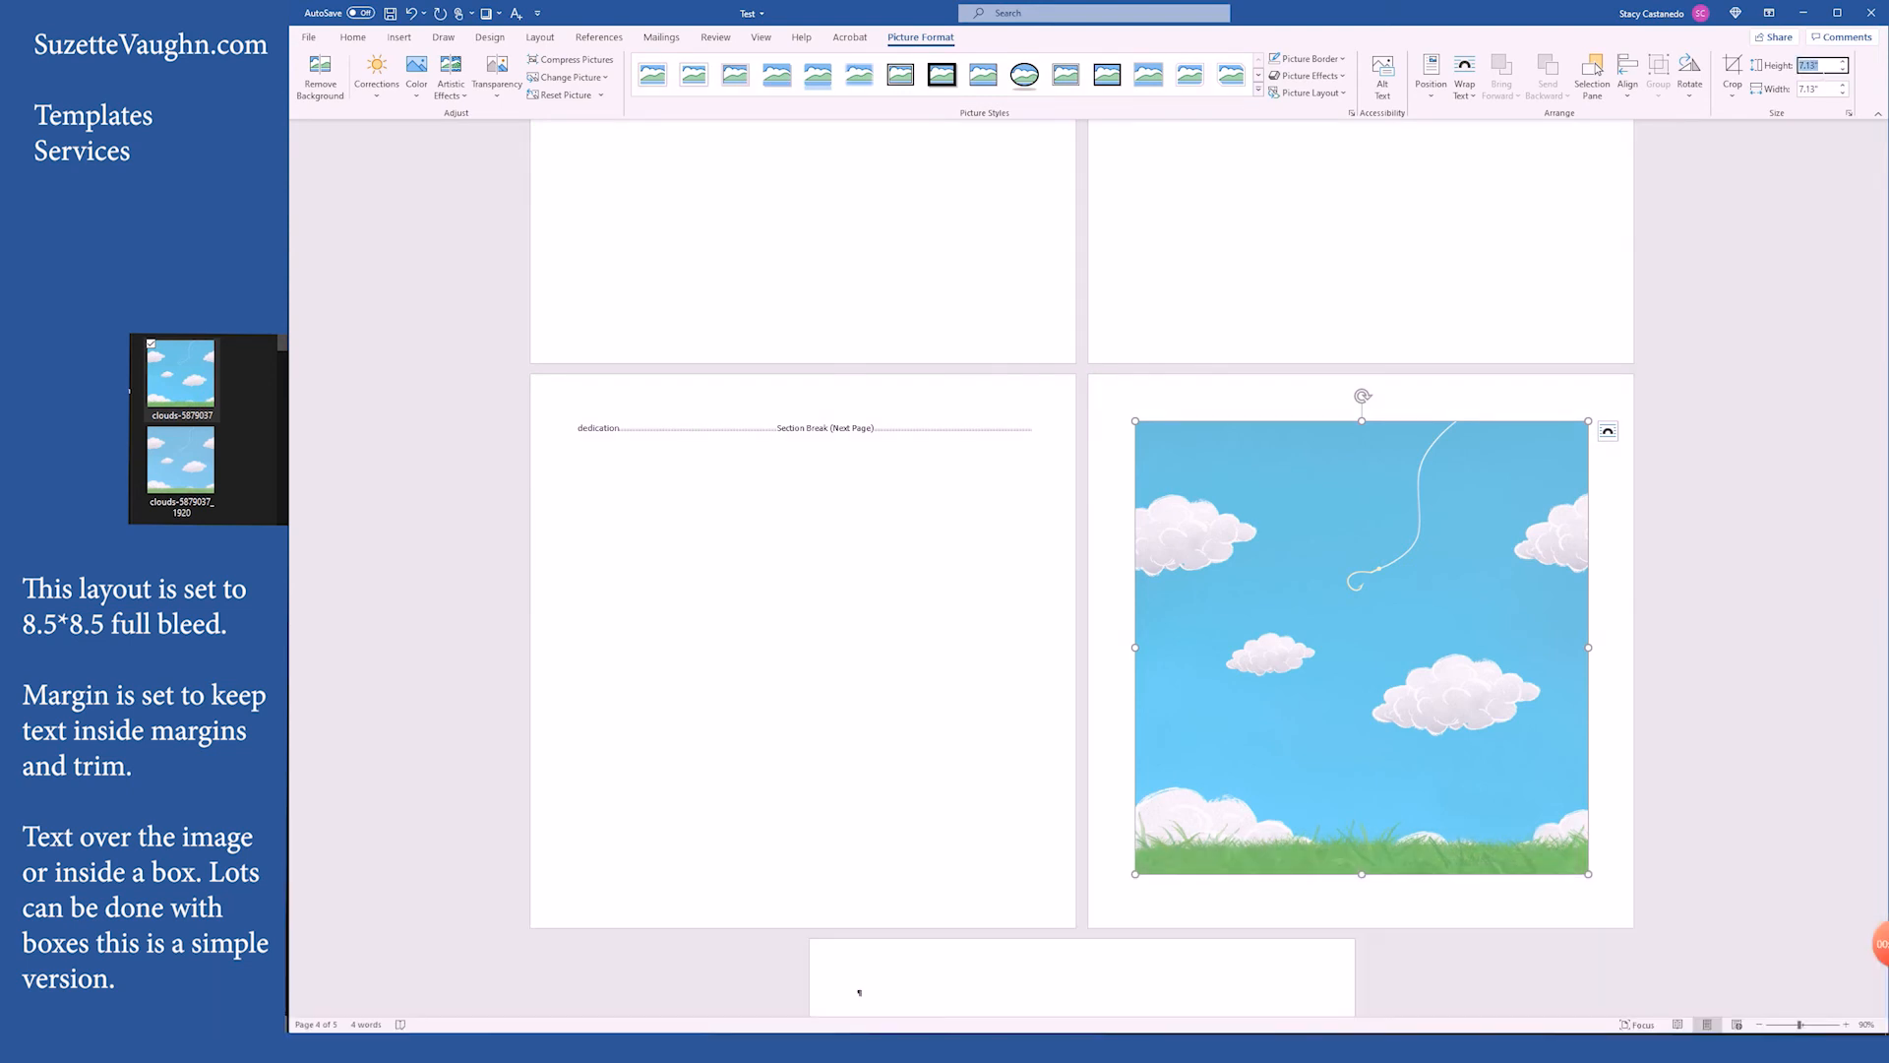
text(8.75)
key(Return)
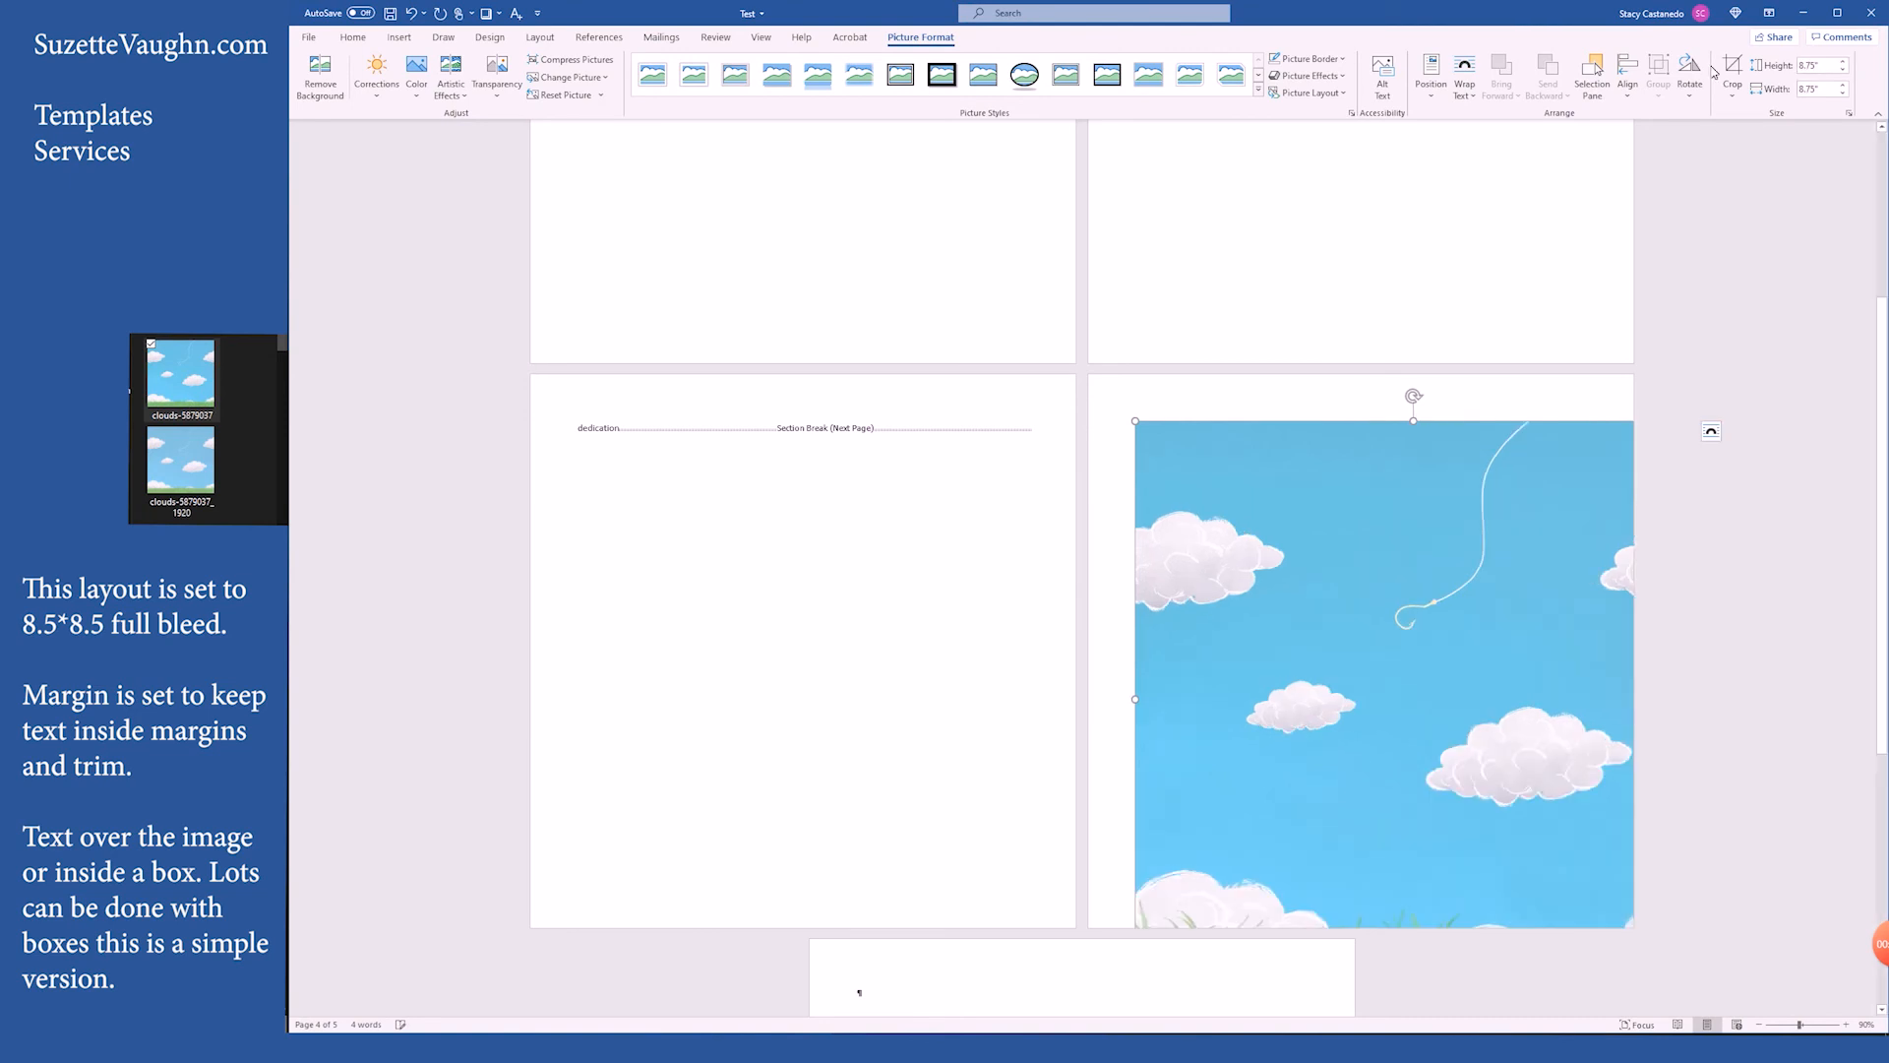
click(1465, 78)
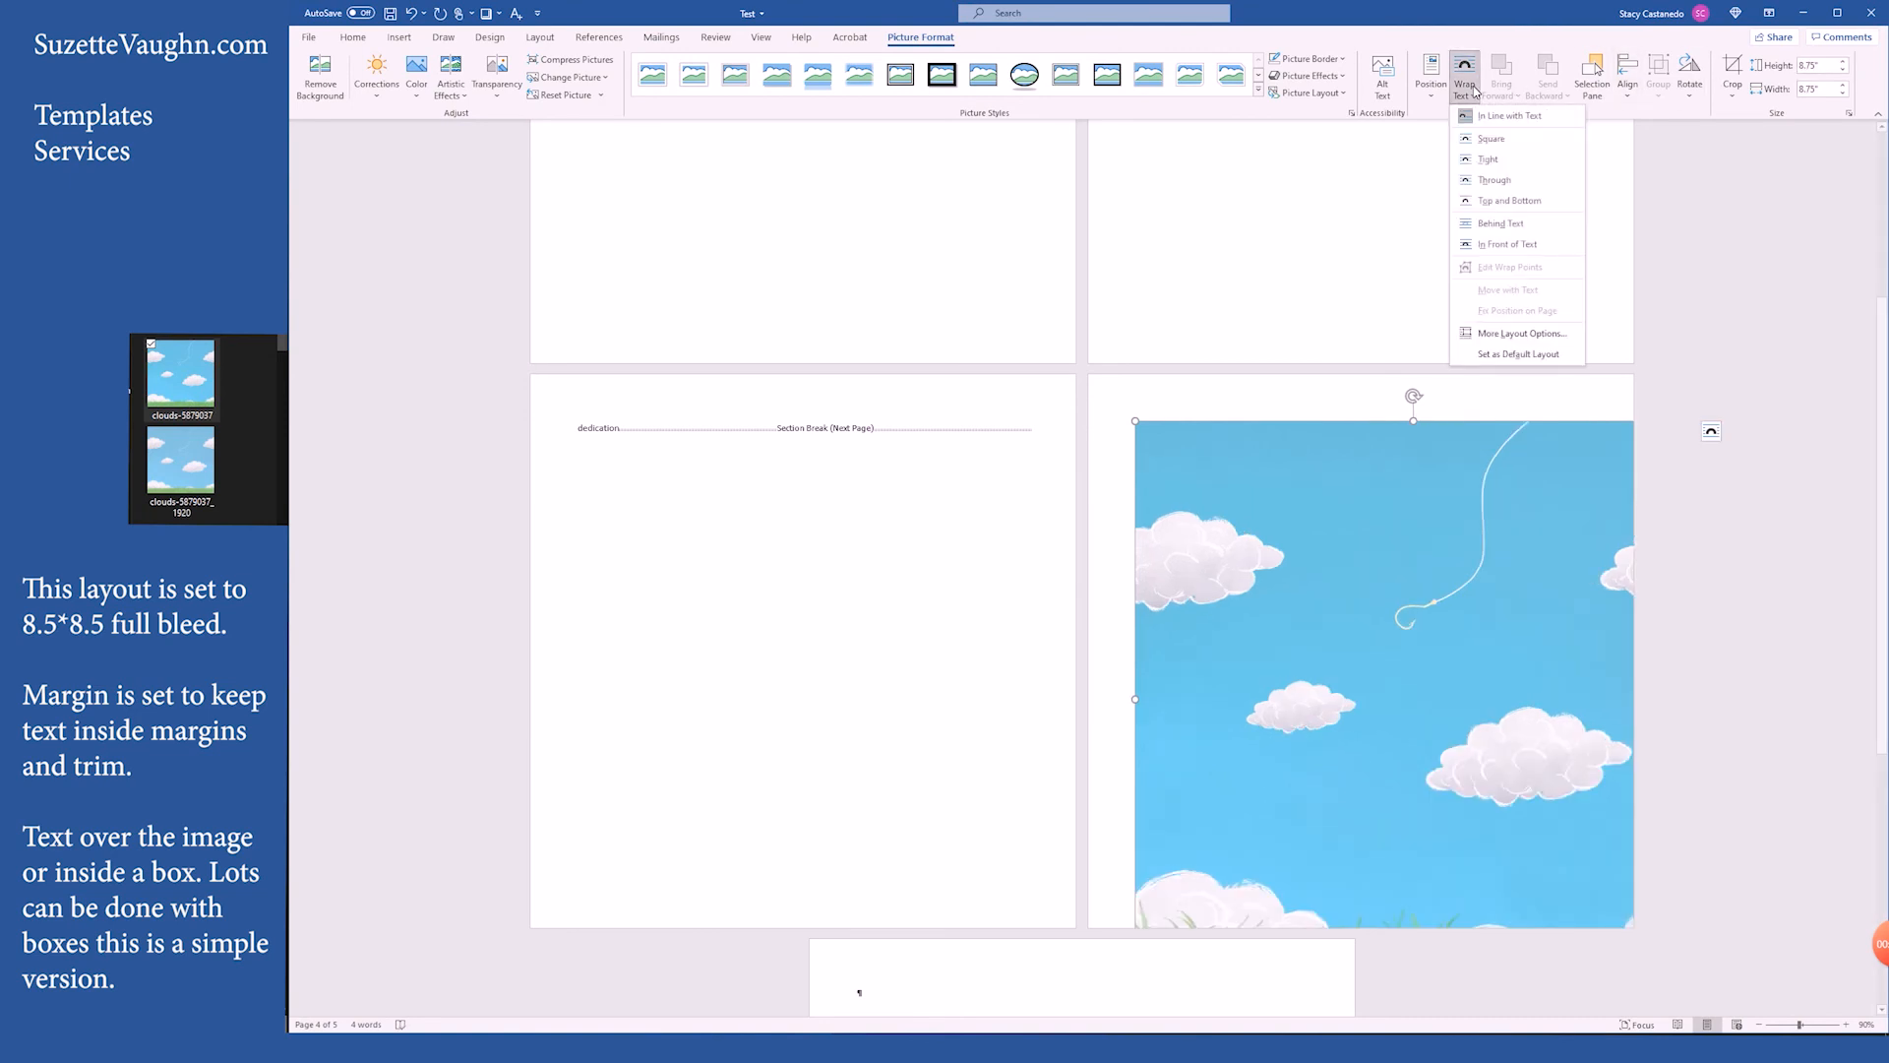
click(1500, 226)
- Align the clouds picture to the center and middle of the page and compress only this picture at the default resolution
click(1628, 96)
click(1646, 135)
click(1629, 87)
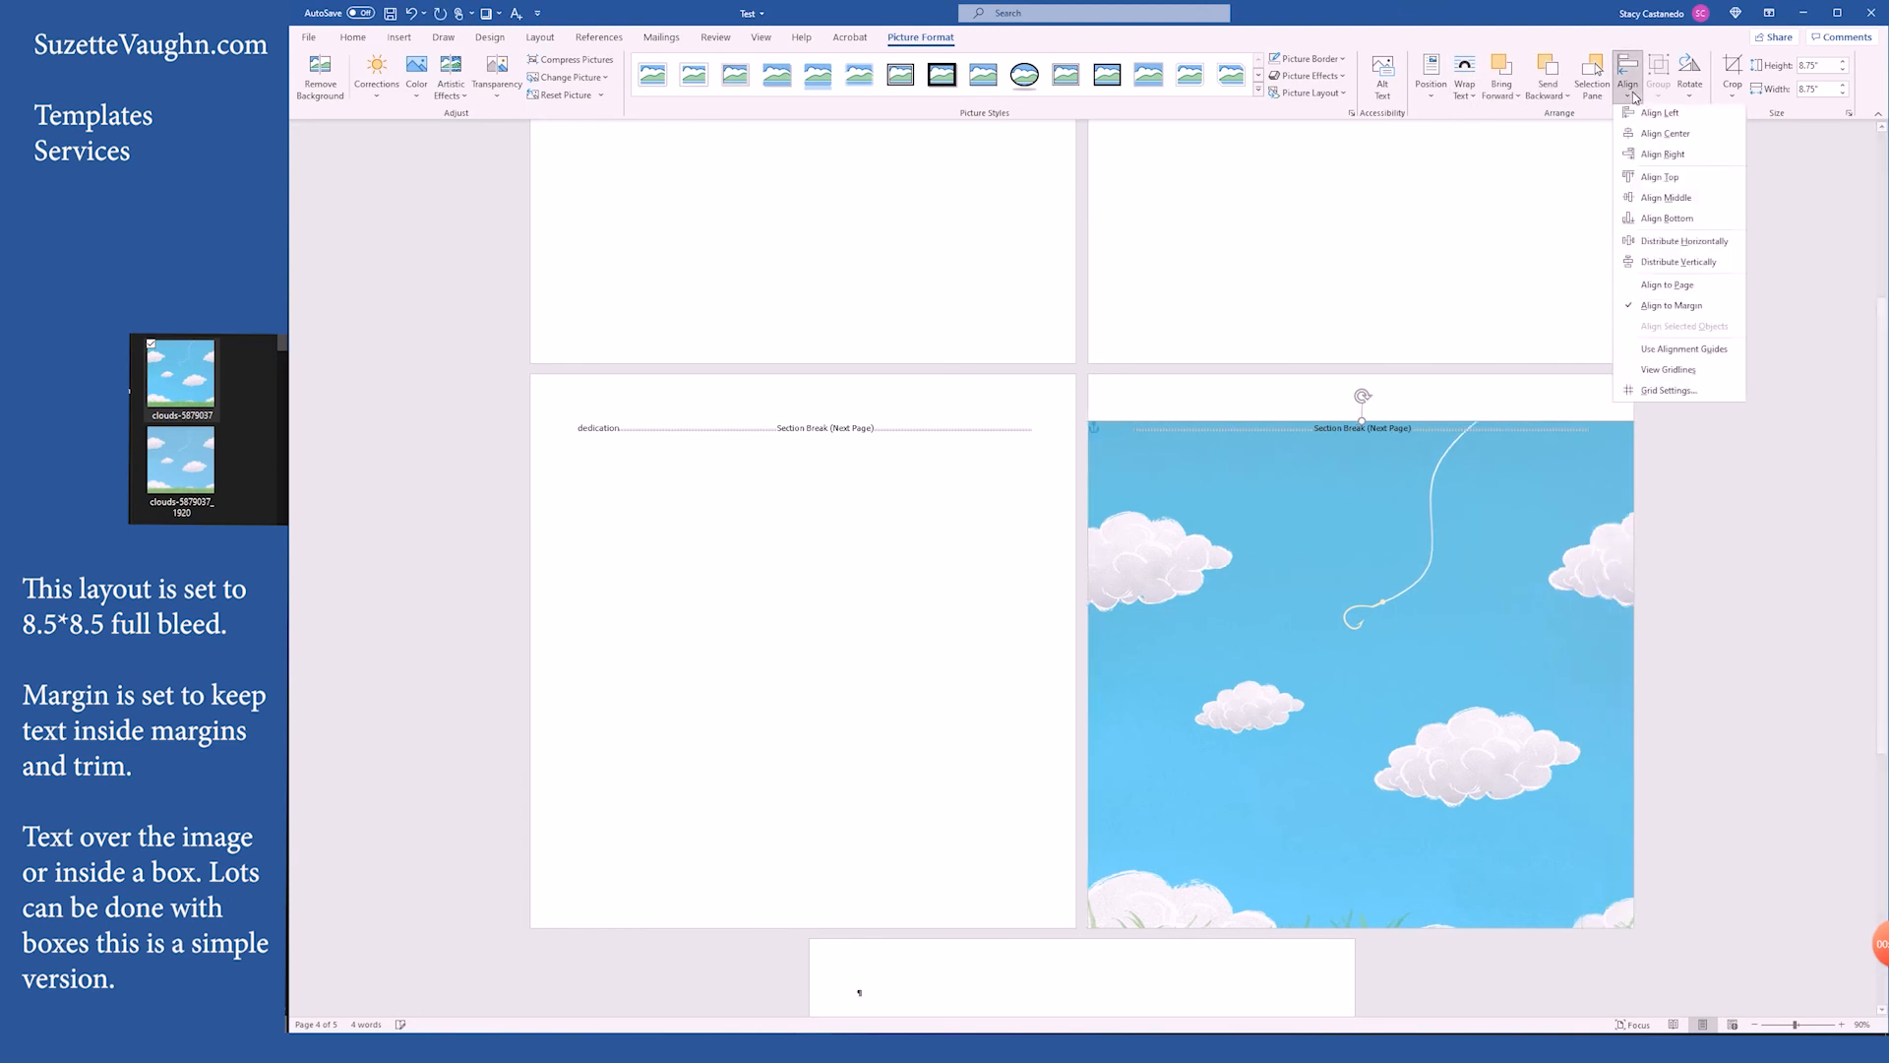
click(1673, 202)
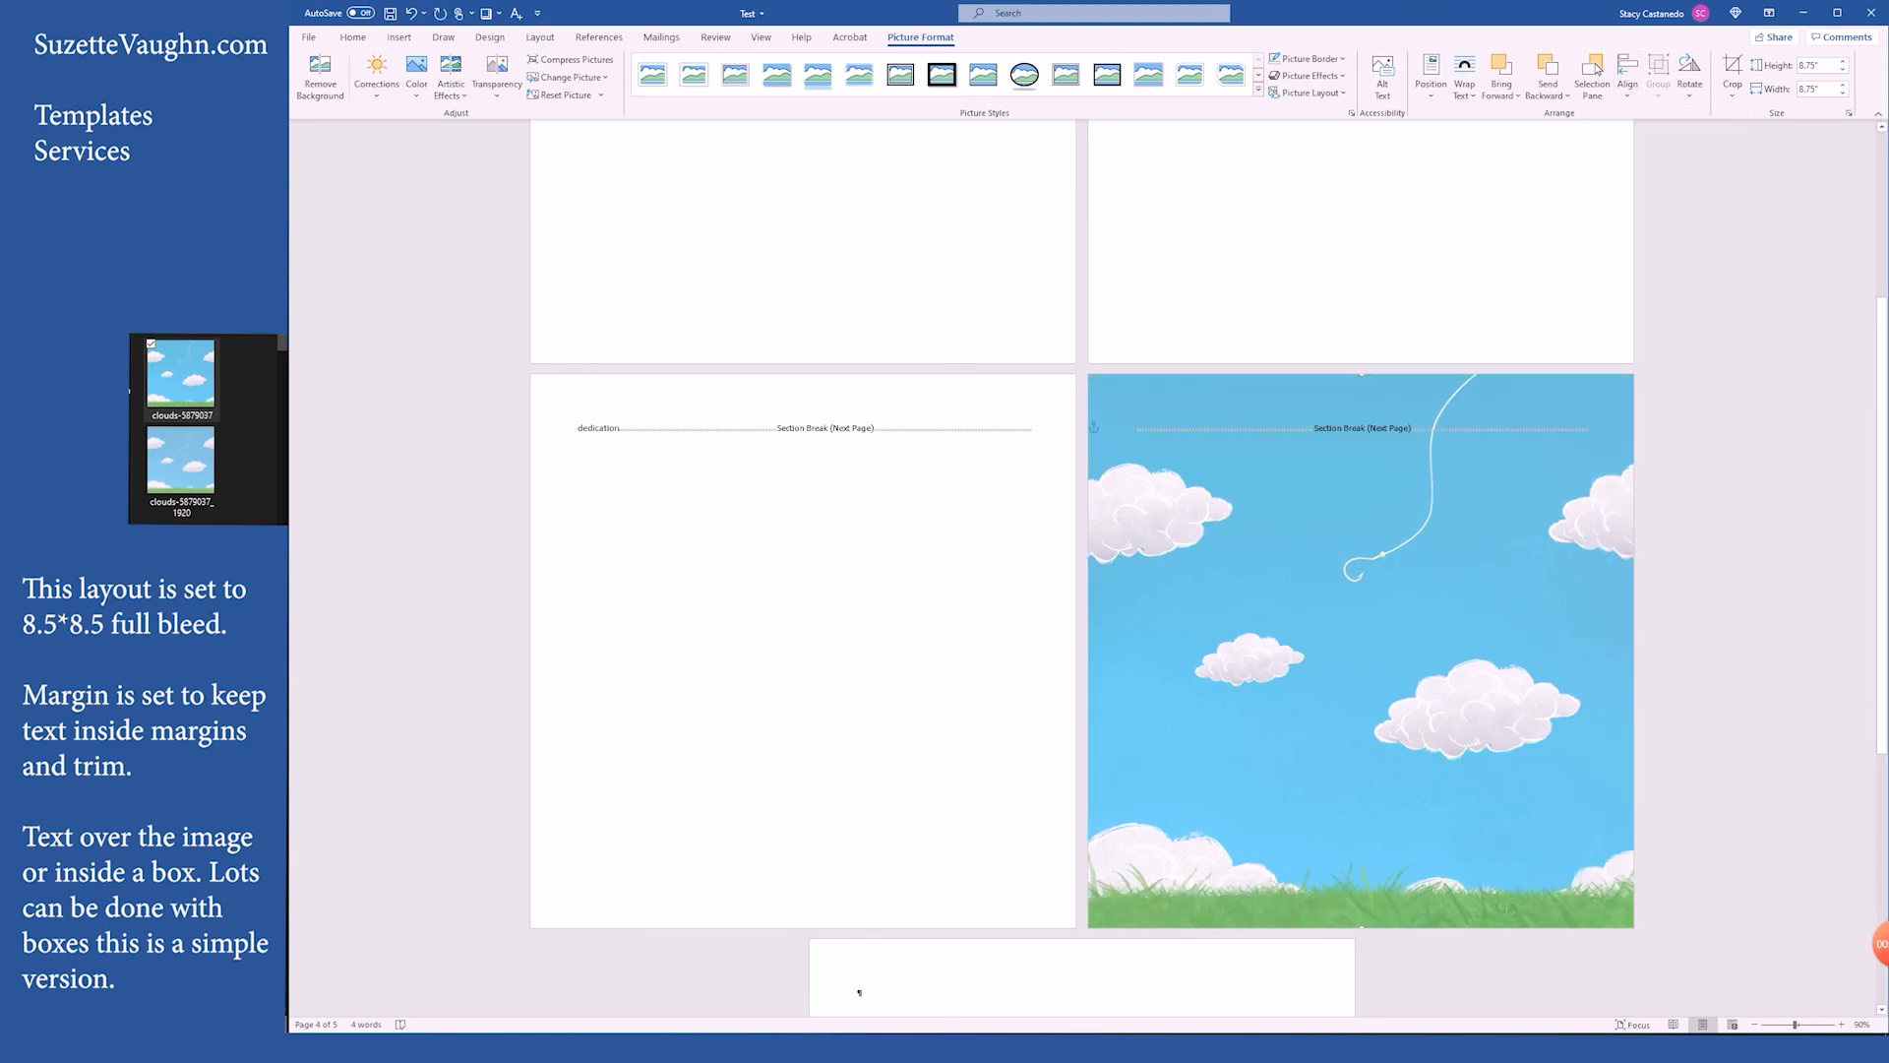
click(570, 59)
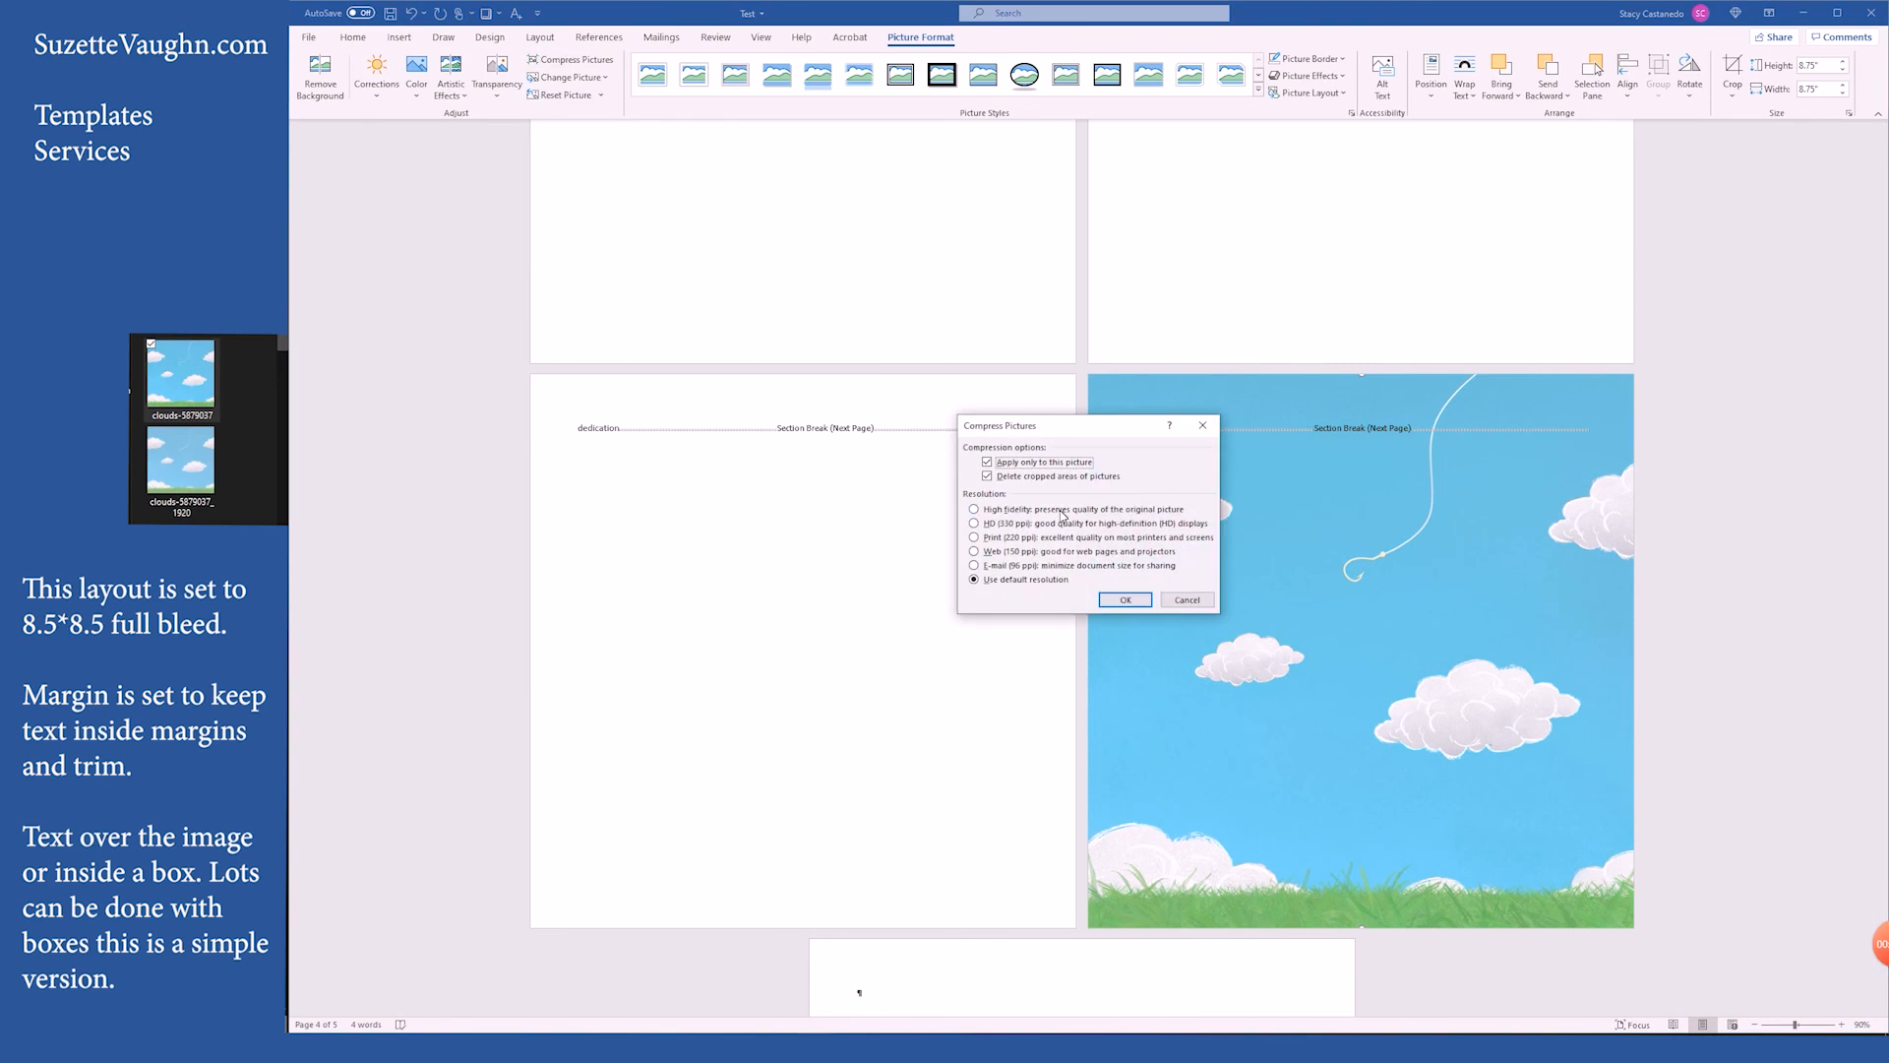
click(1142, 600)
- Enter "Text" over the clouds picture on the fourth page and add two line breaks below it
click(1149, 446)
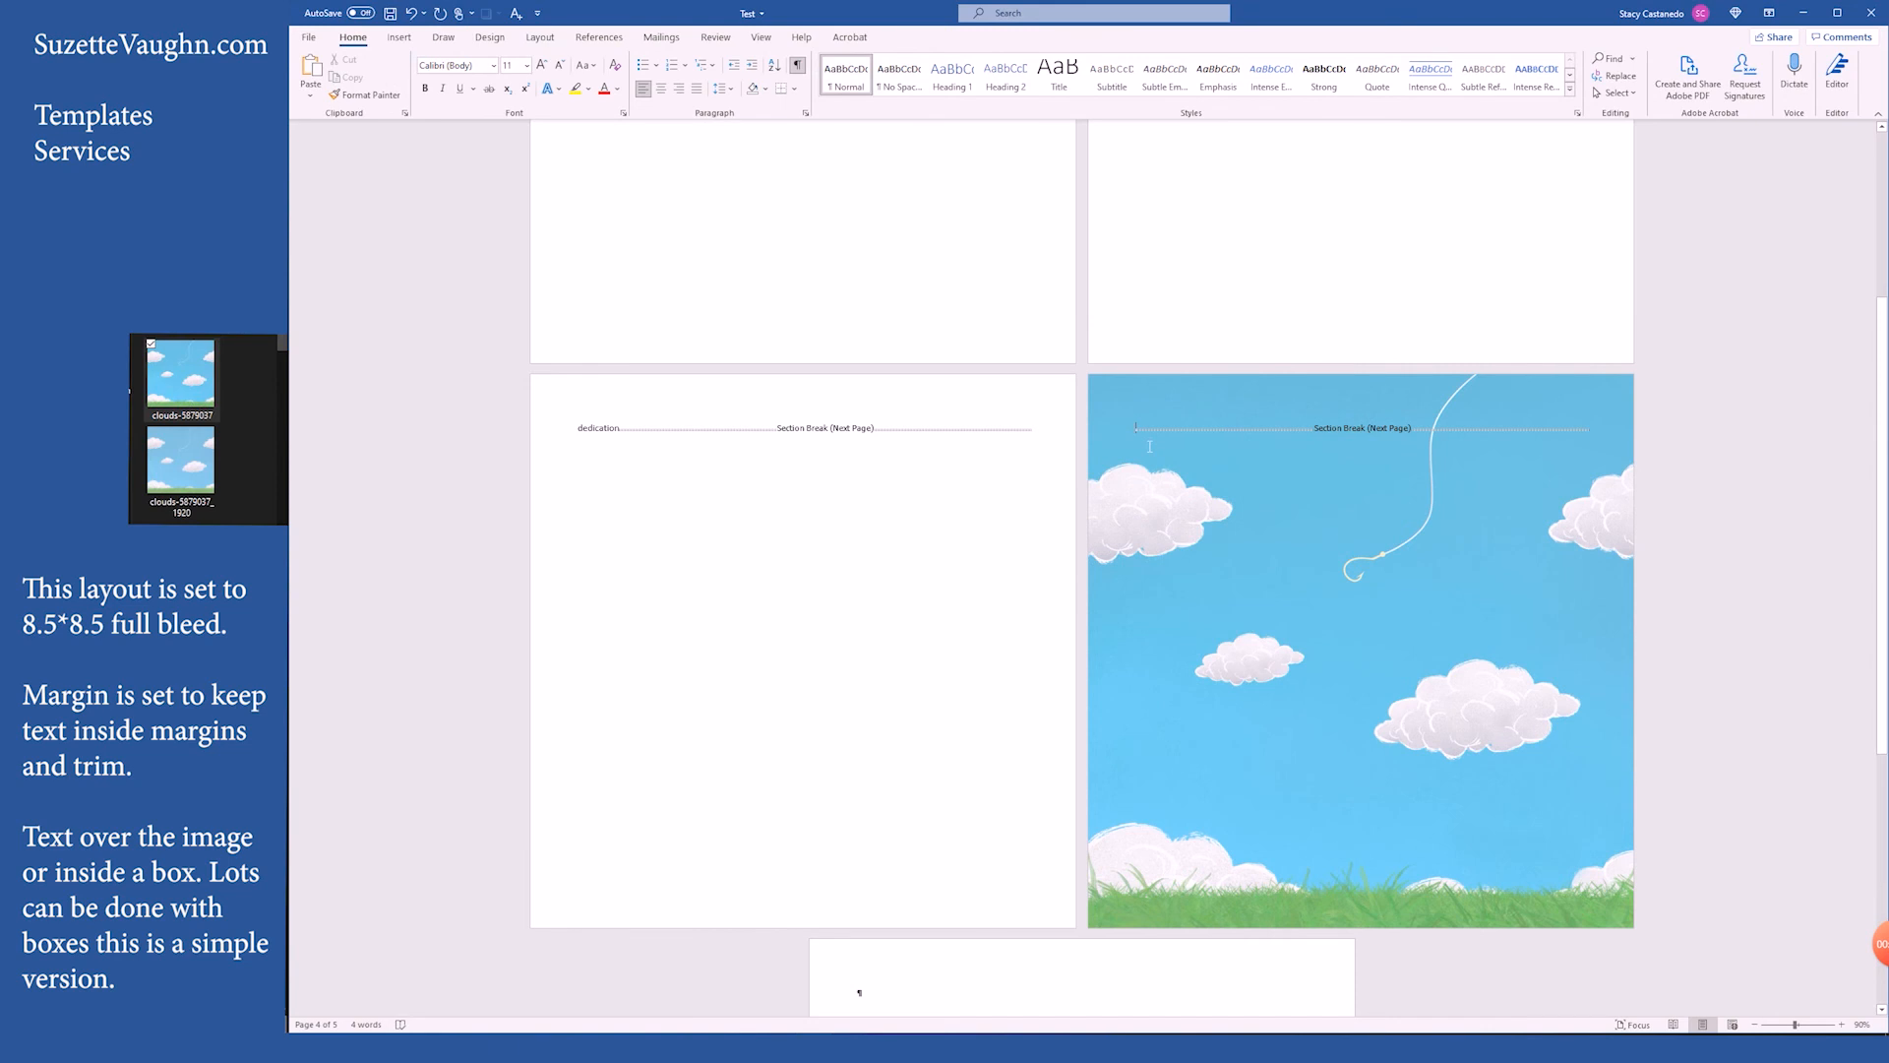
text(Text)
key(Return)
key(Return)
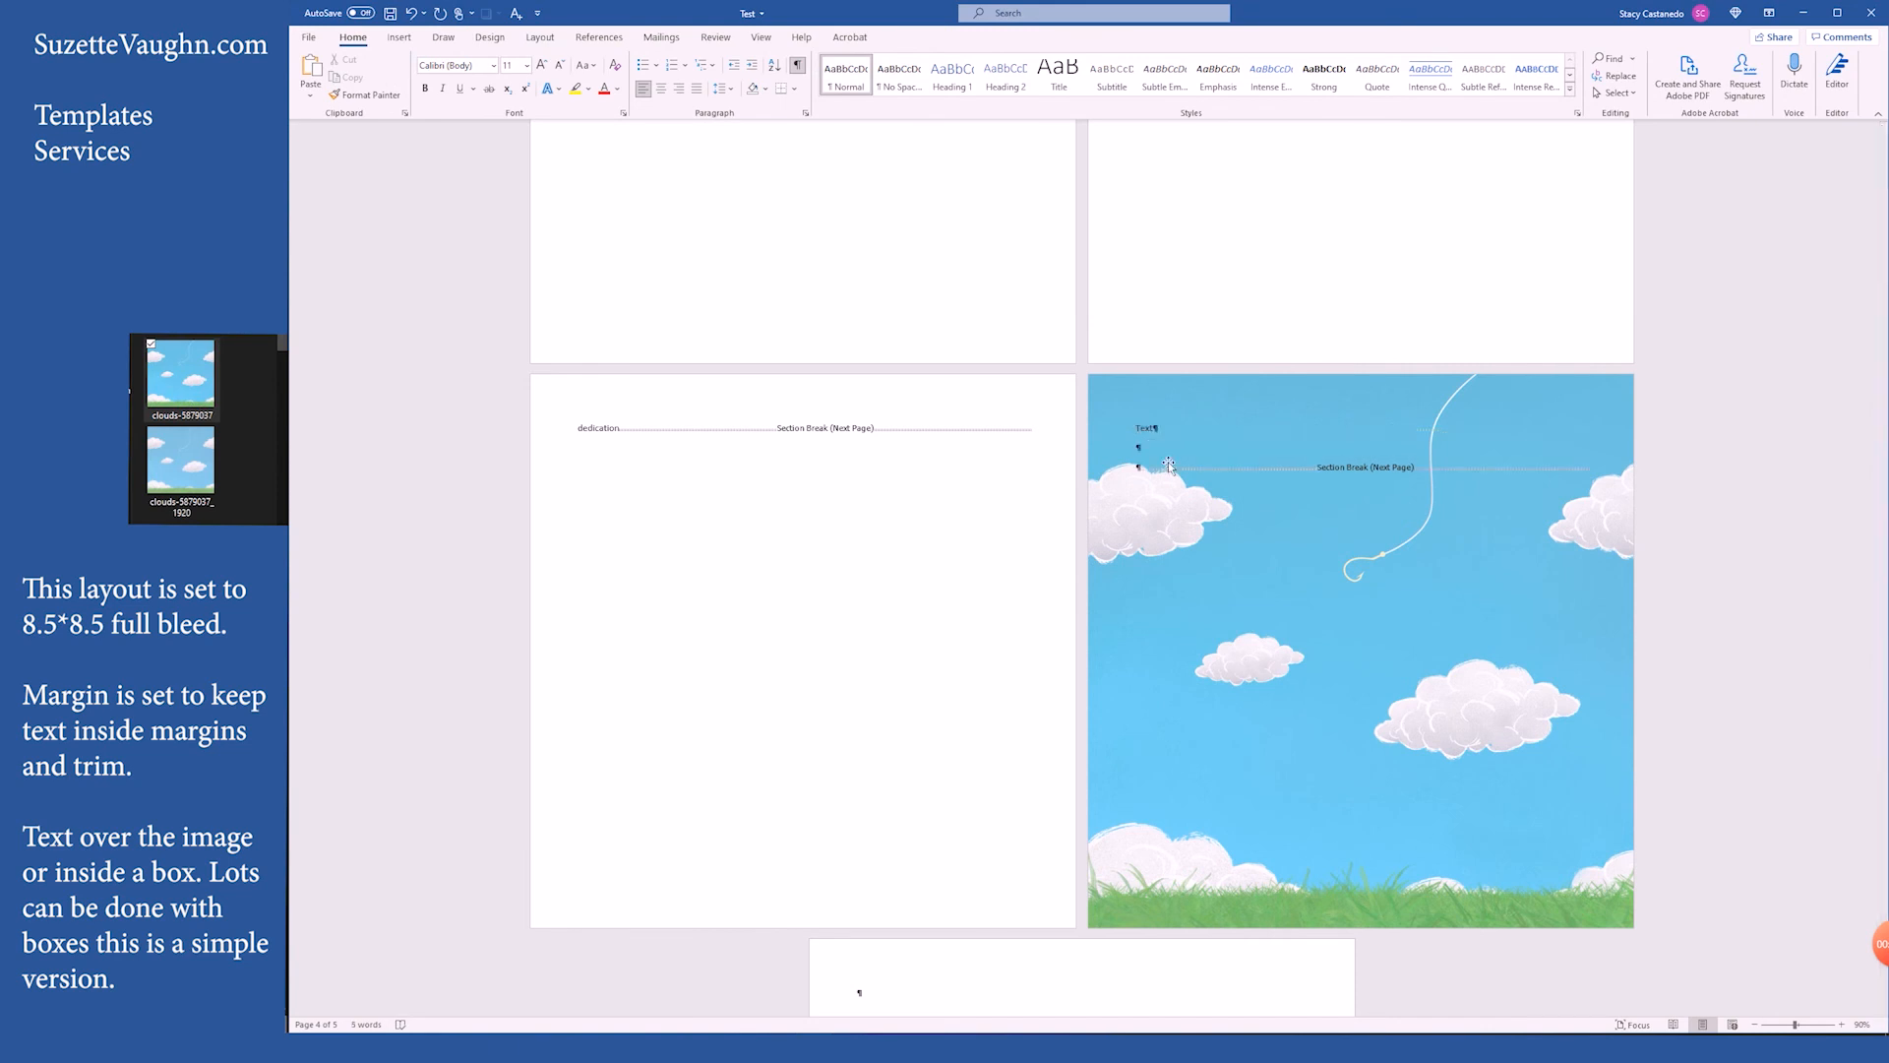
- Insert a preset text box below the text on the clouds page and remove its outline
click(399, 38)
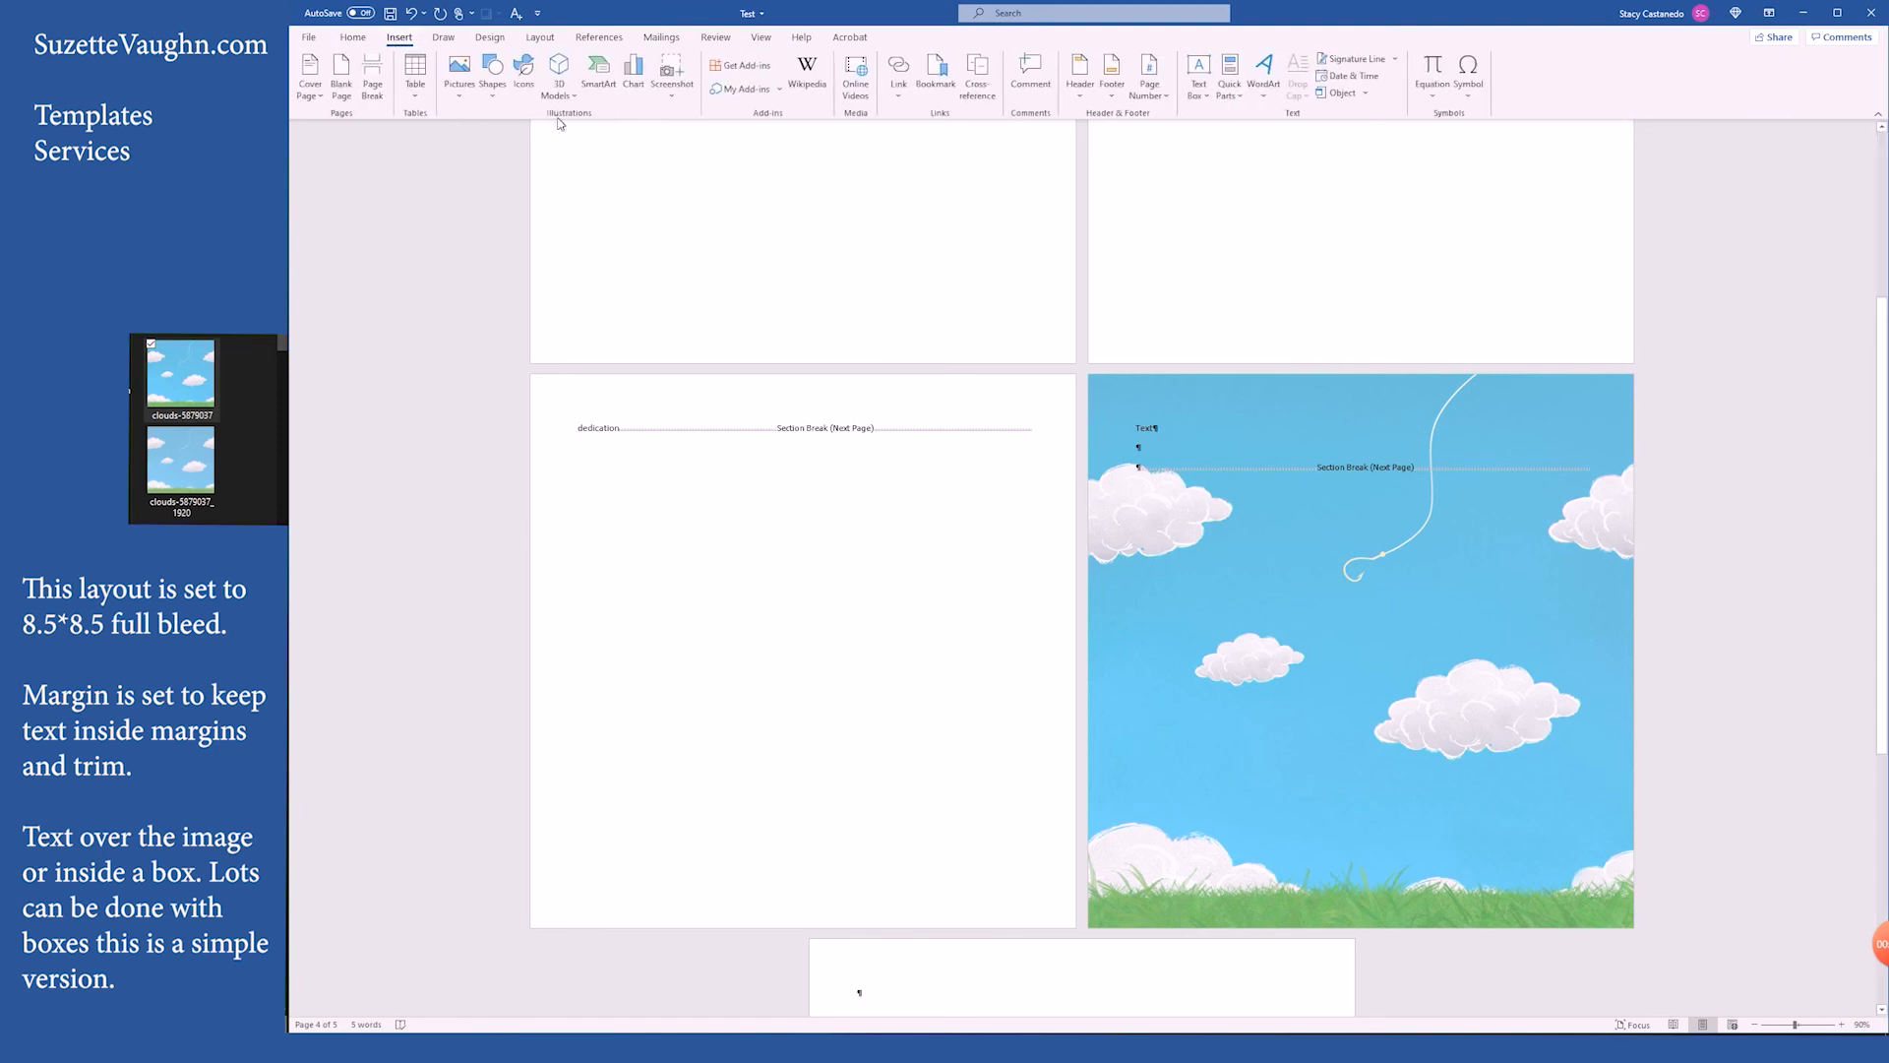
click(1199, 77)
click(1267, 194)
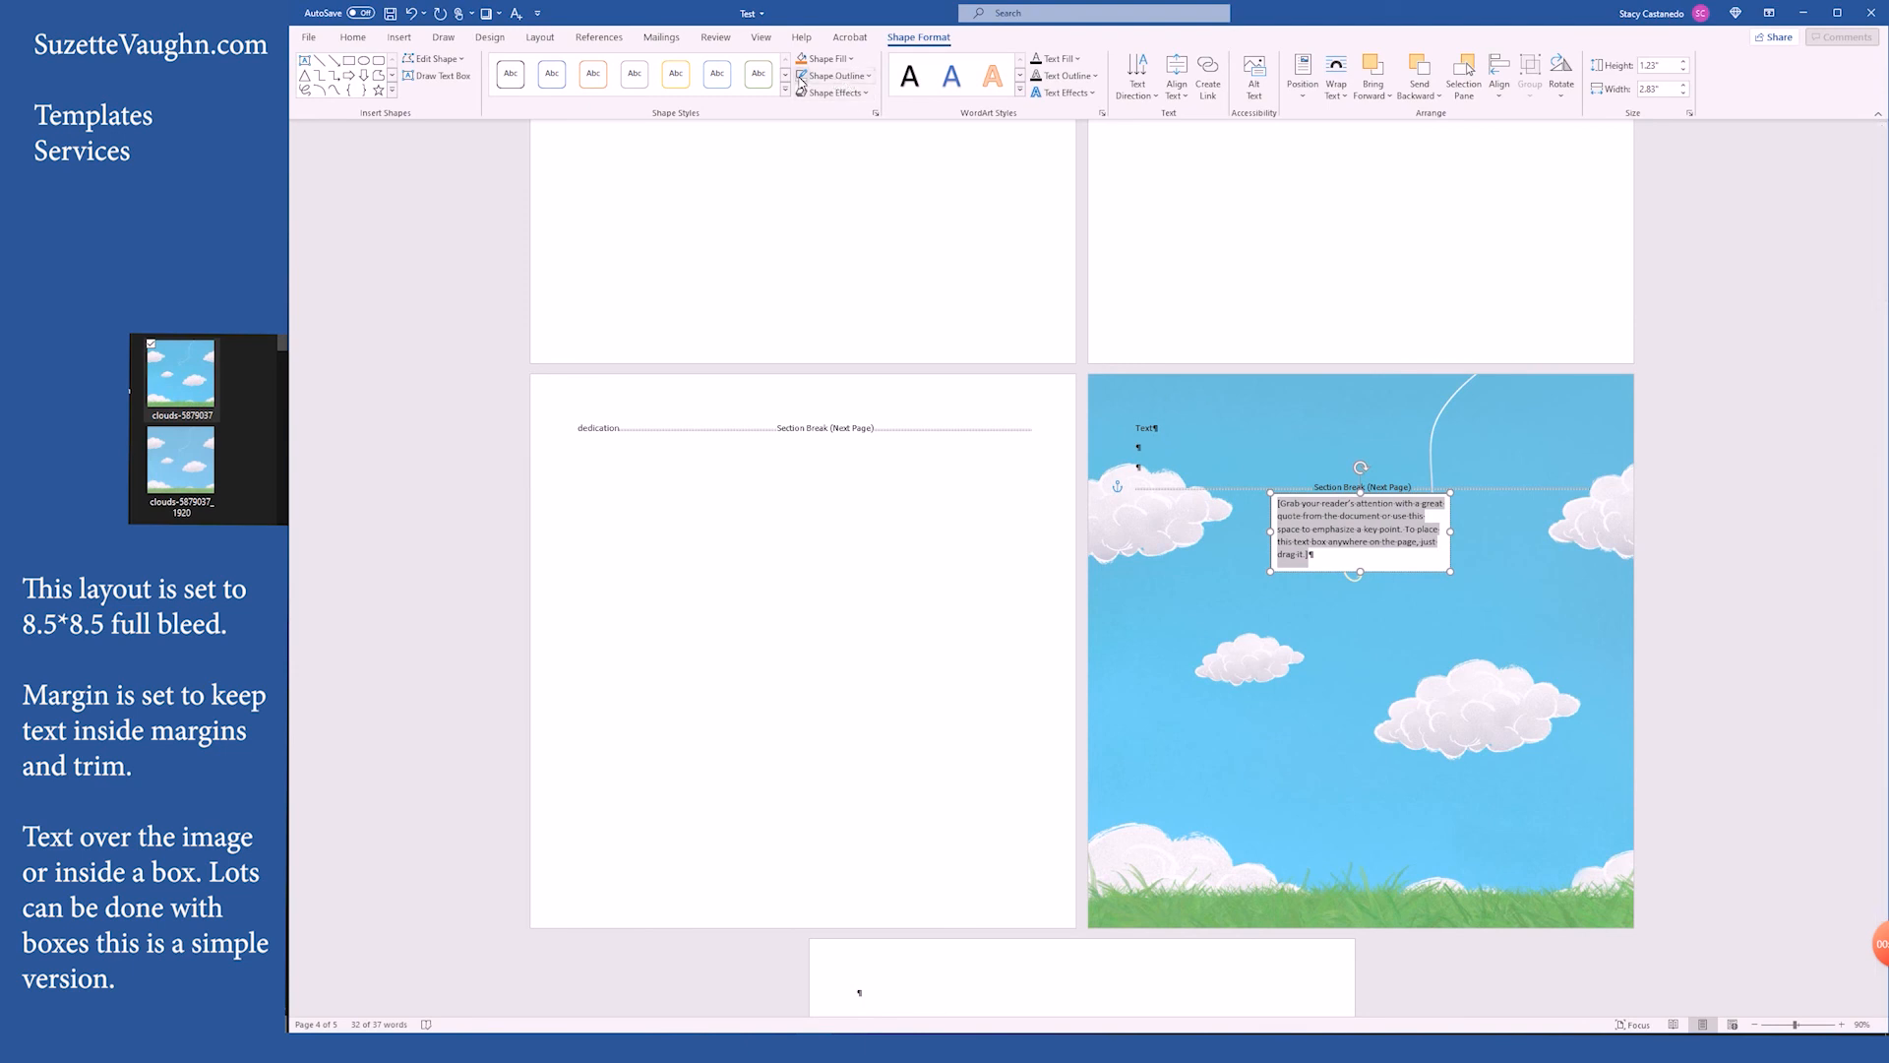
click(837, 78)
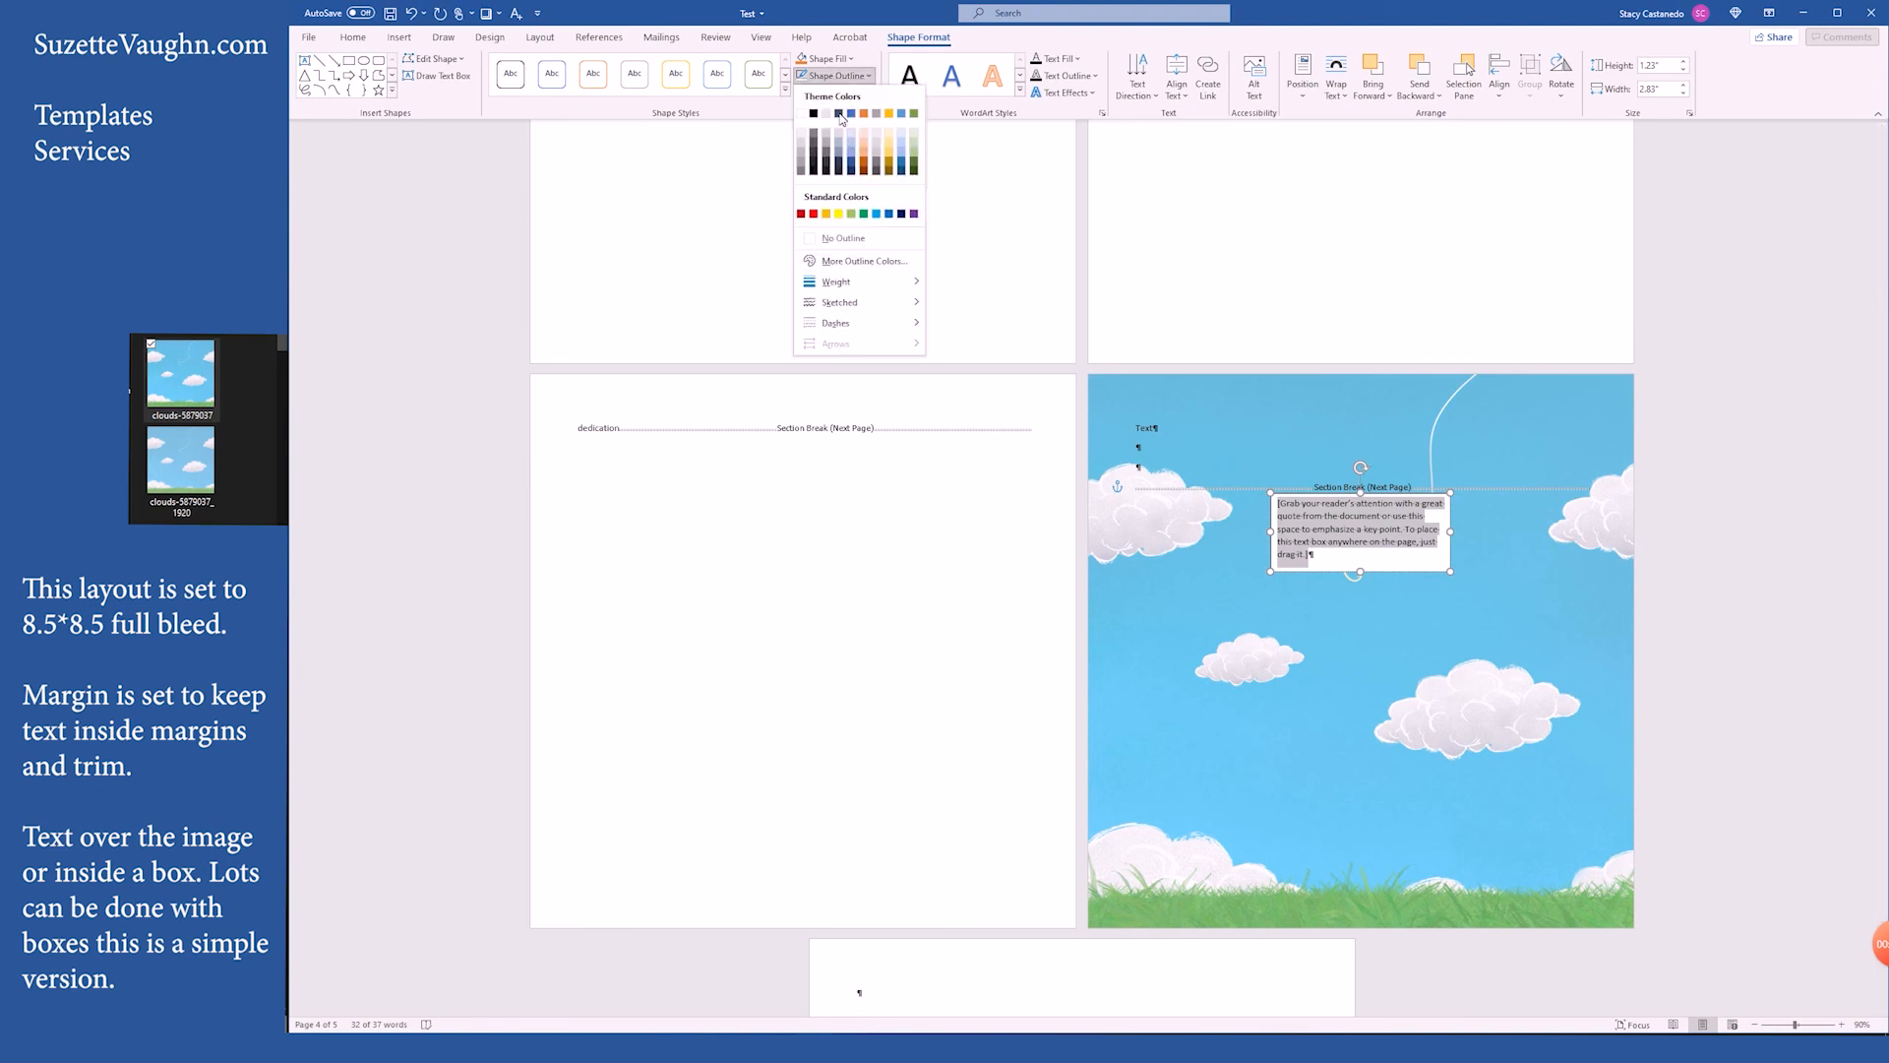
click(851, 238)
- Replace the text box's placeholder with "Text" and move the box just below the small middle cloud
key(Delete)
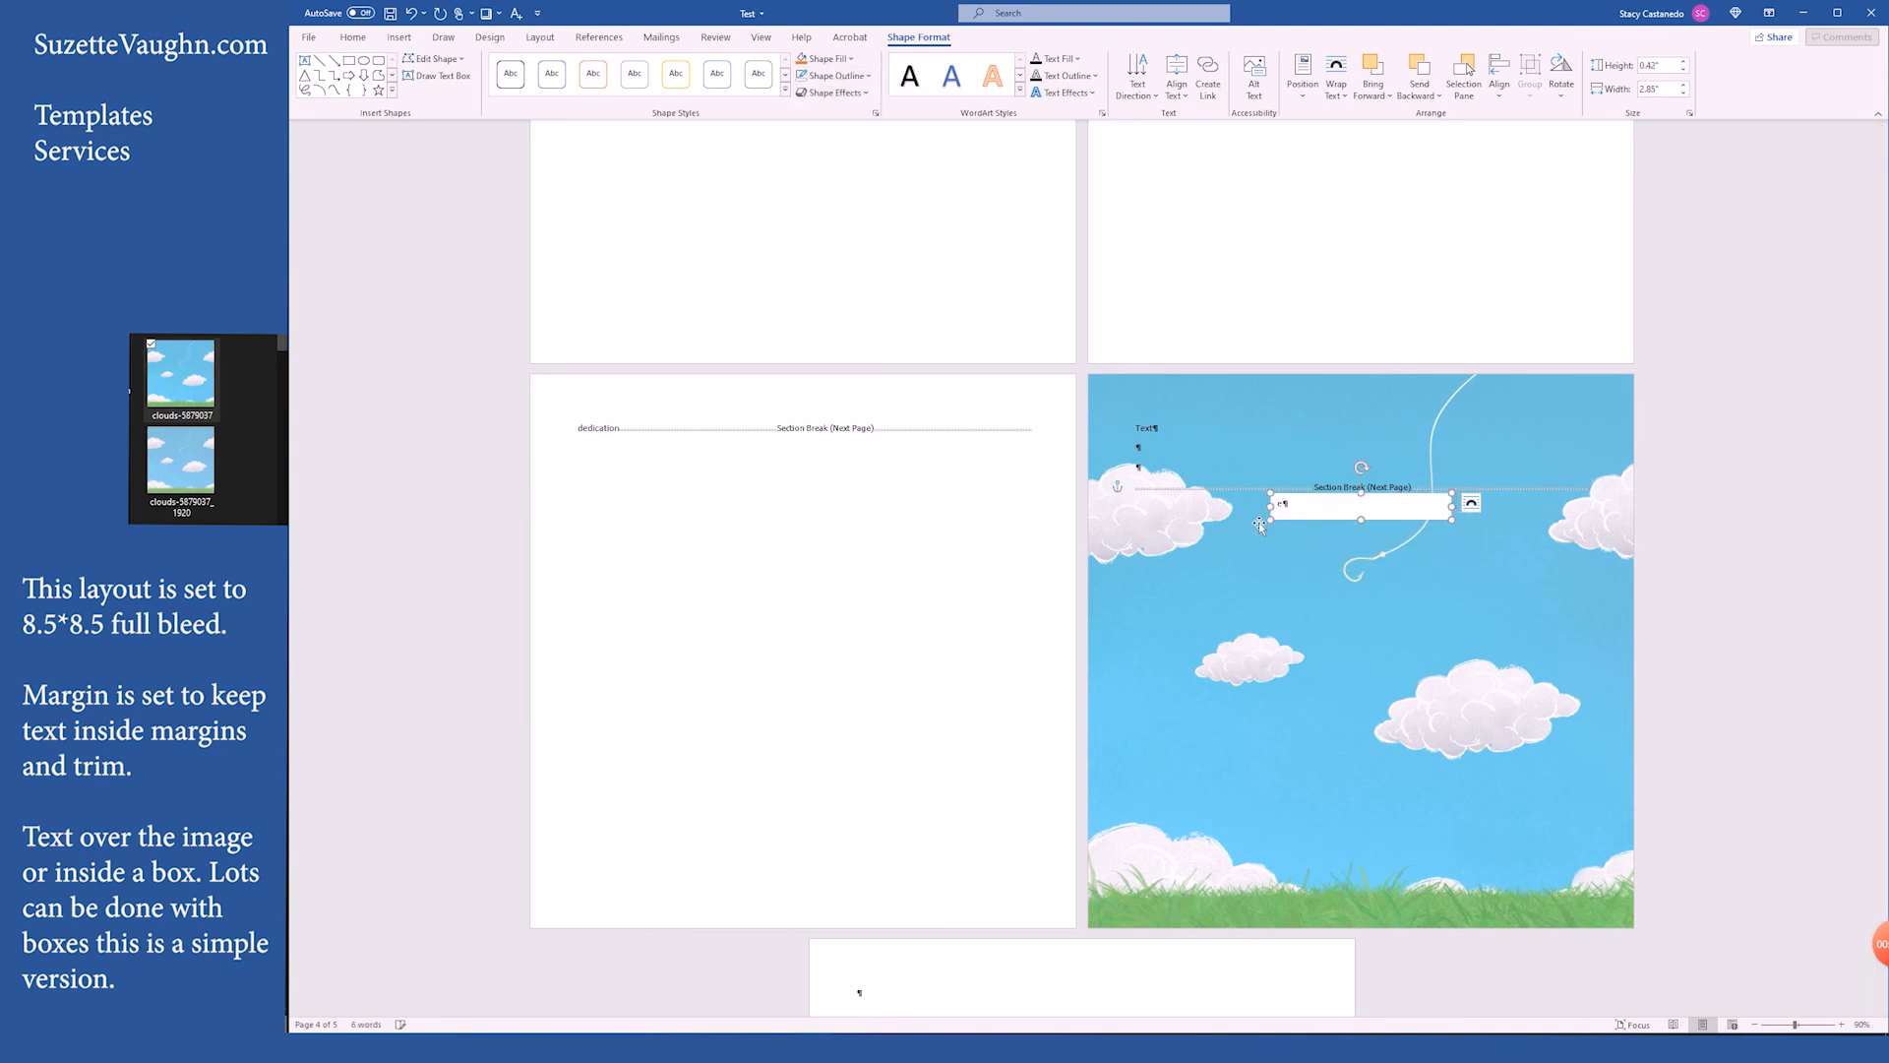
text(Text)
drag(1272, 515, 1185, 719)
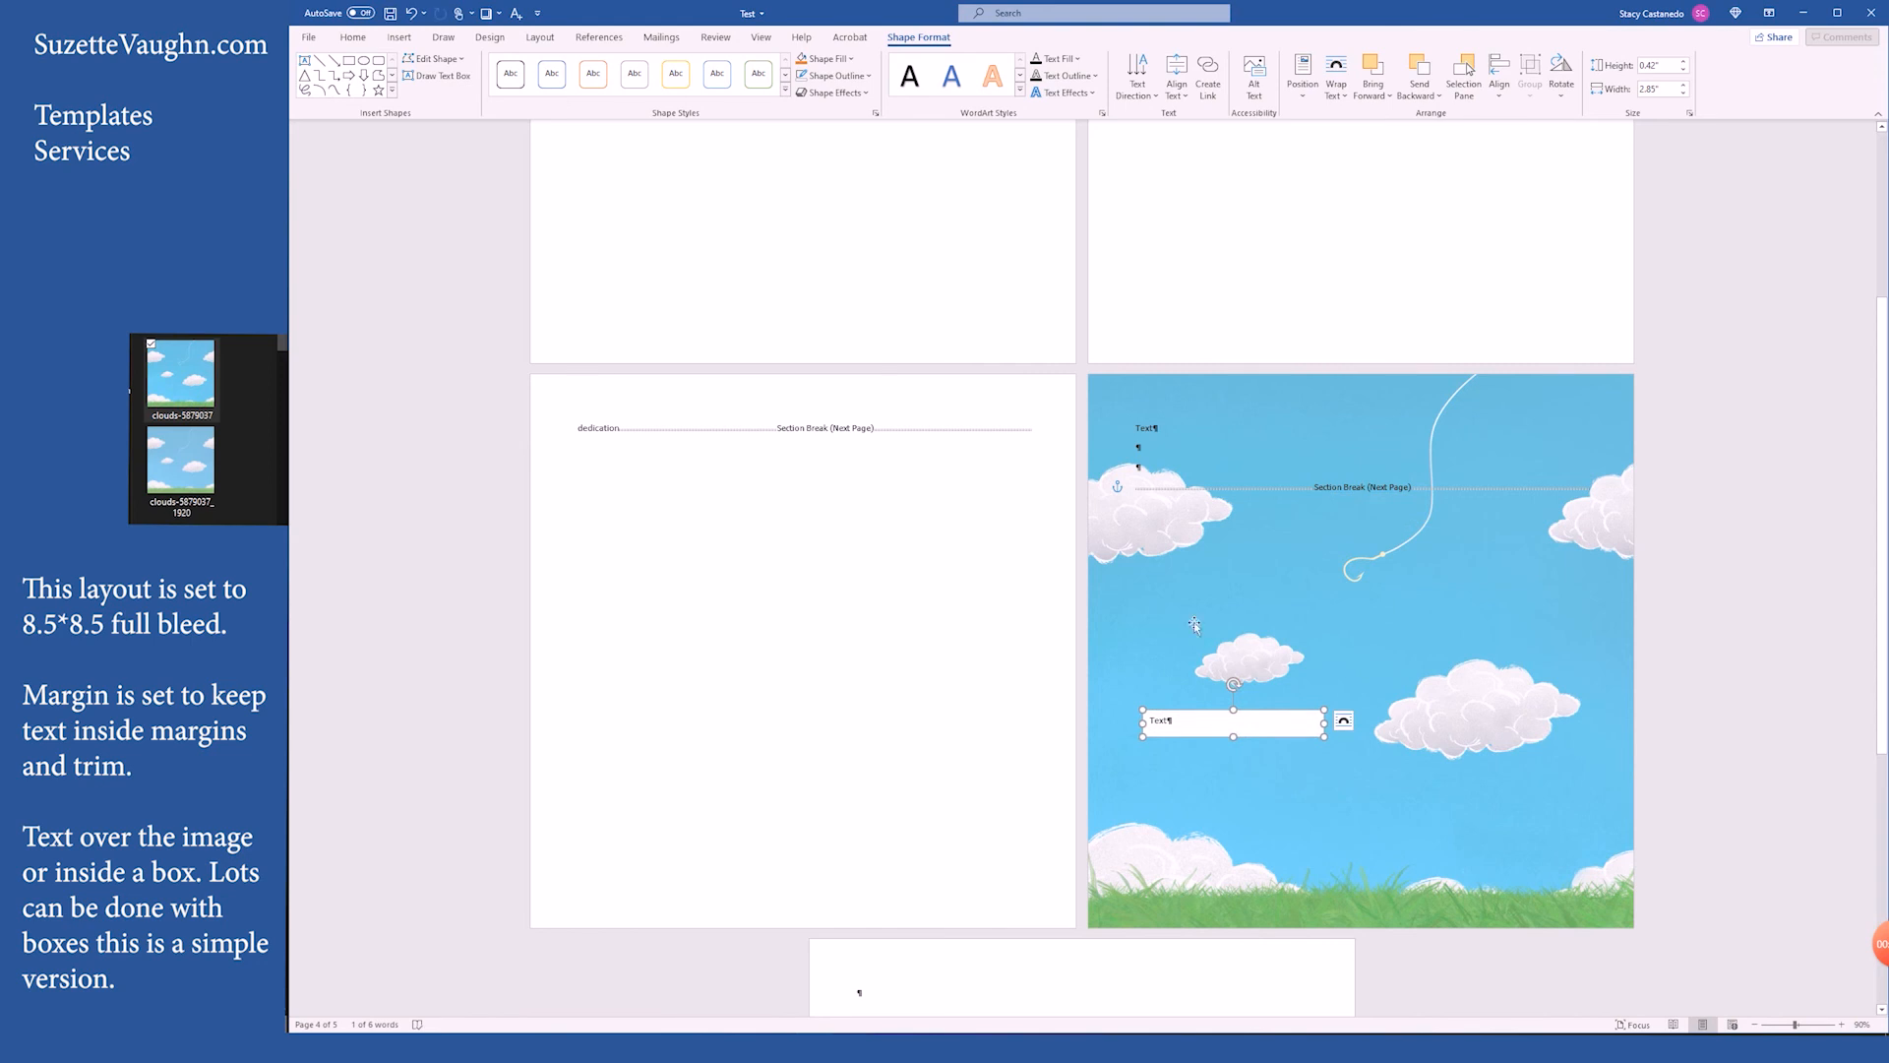
- Deselect the text box and bring up the full Save As dialog with the Downloads folder as the destination
key(Escape)
scroll(1083, 571, up, 3)
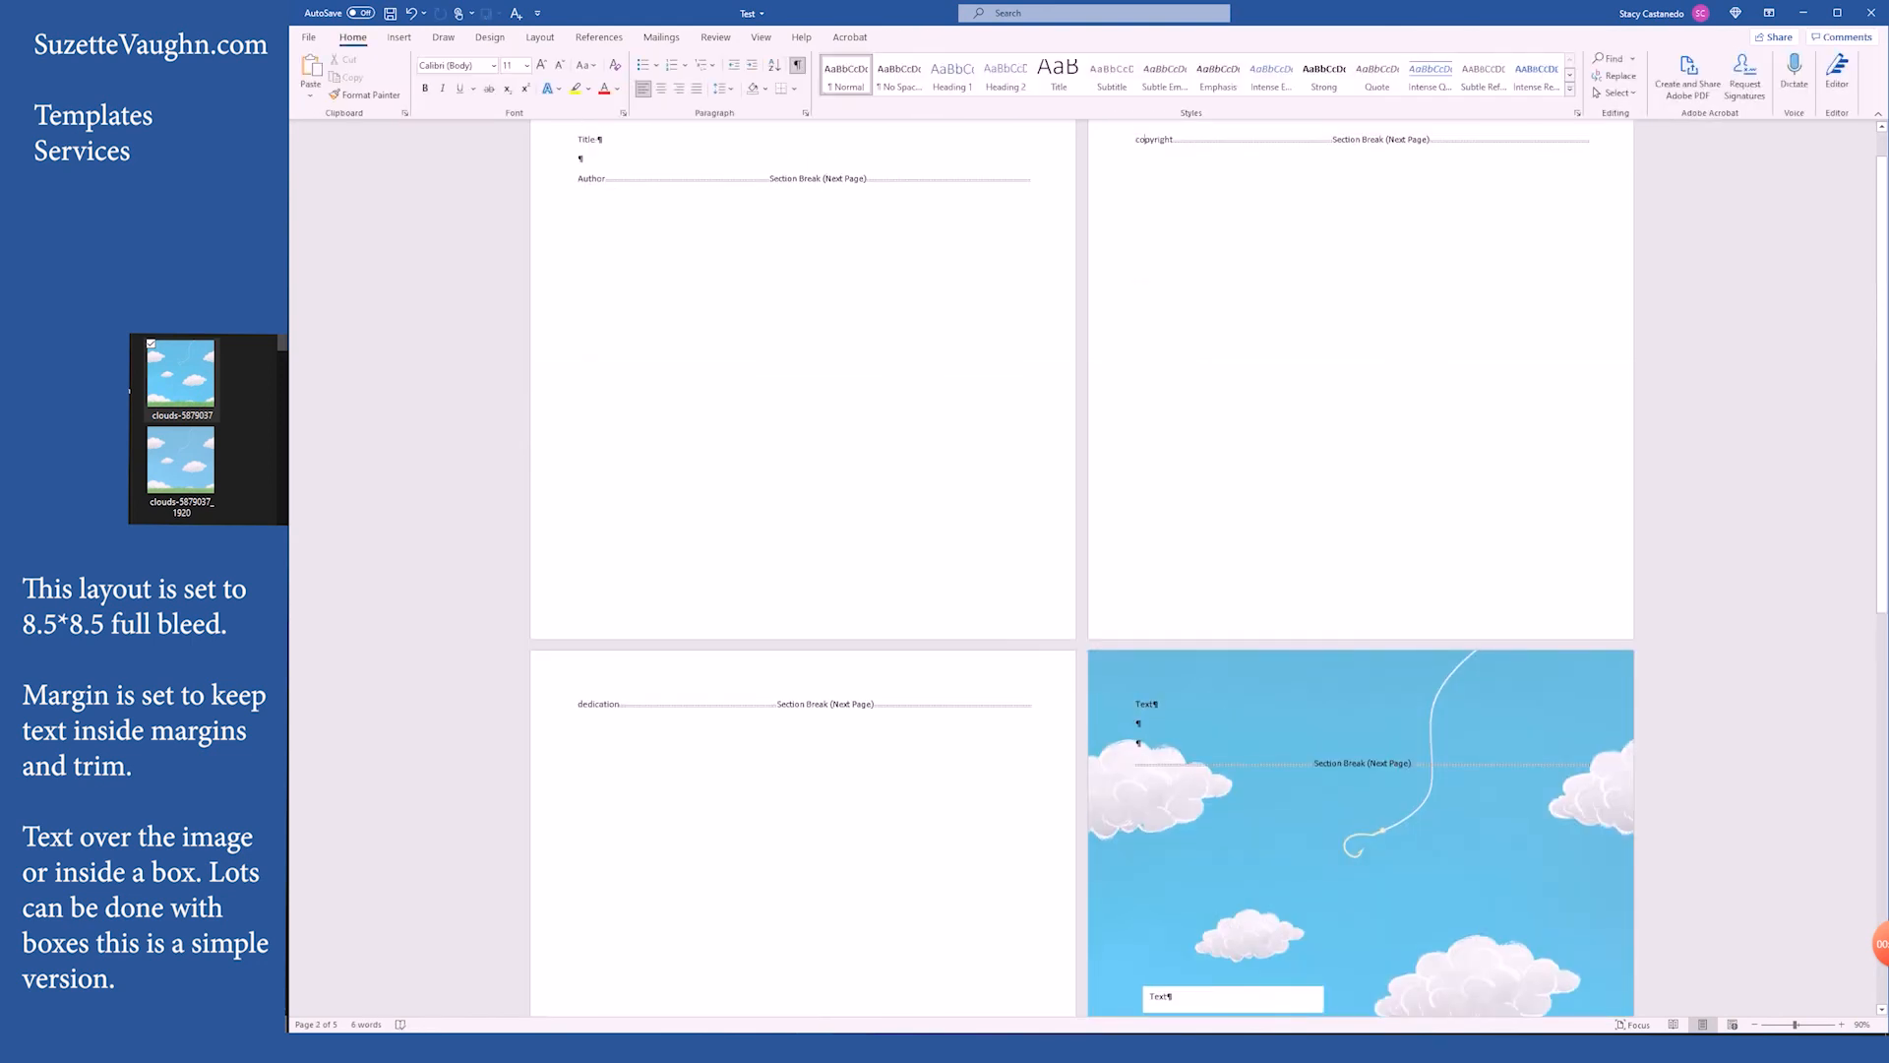
scroll(1122, 848, up, 1)
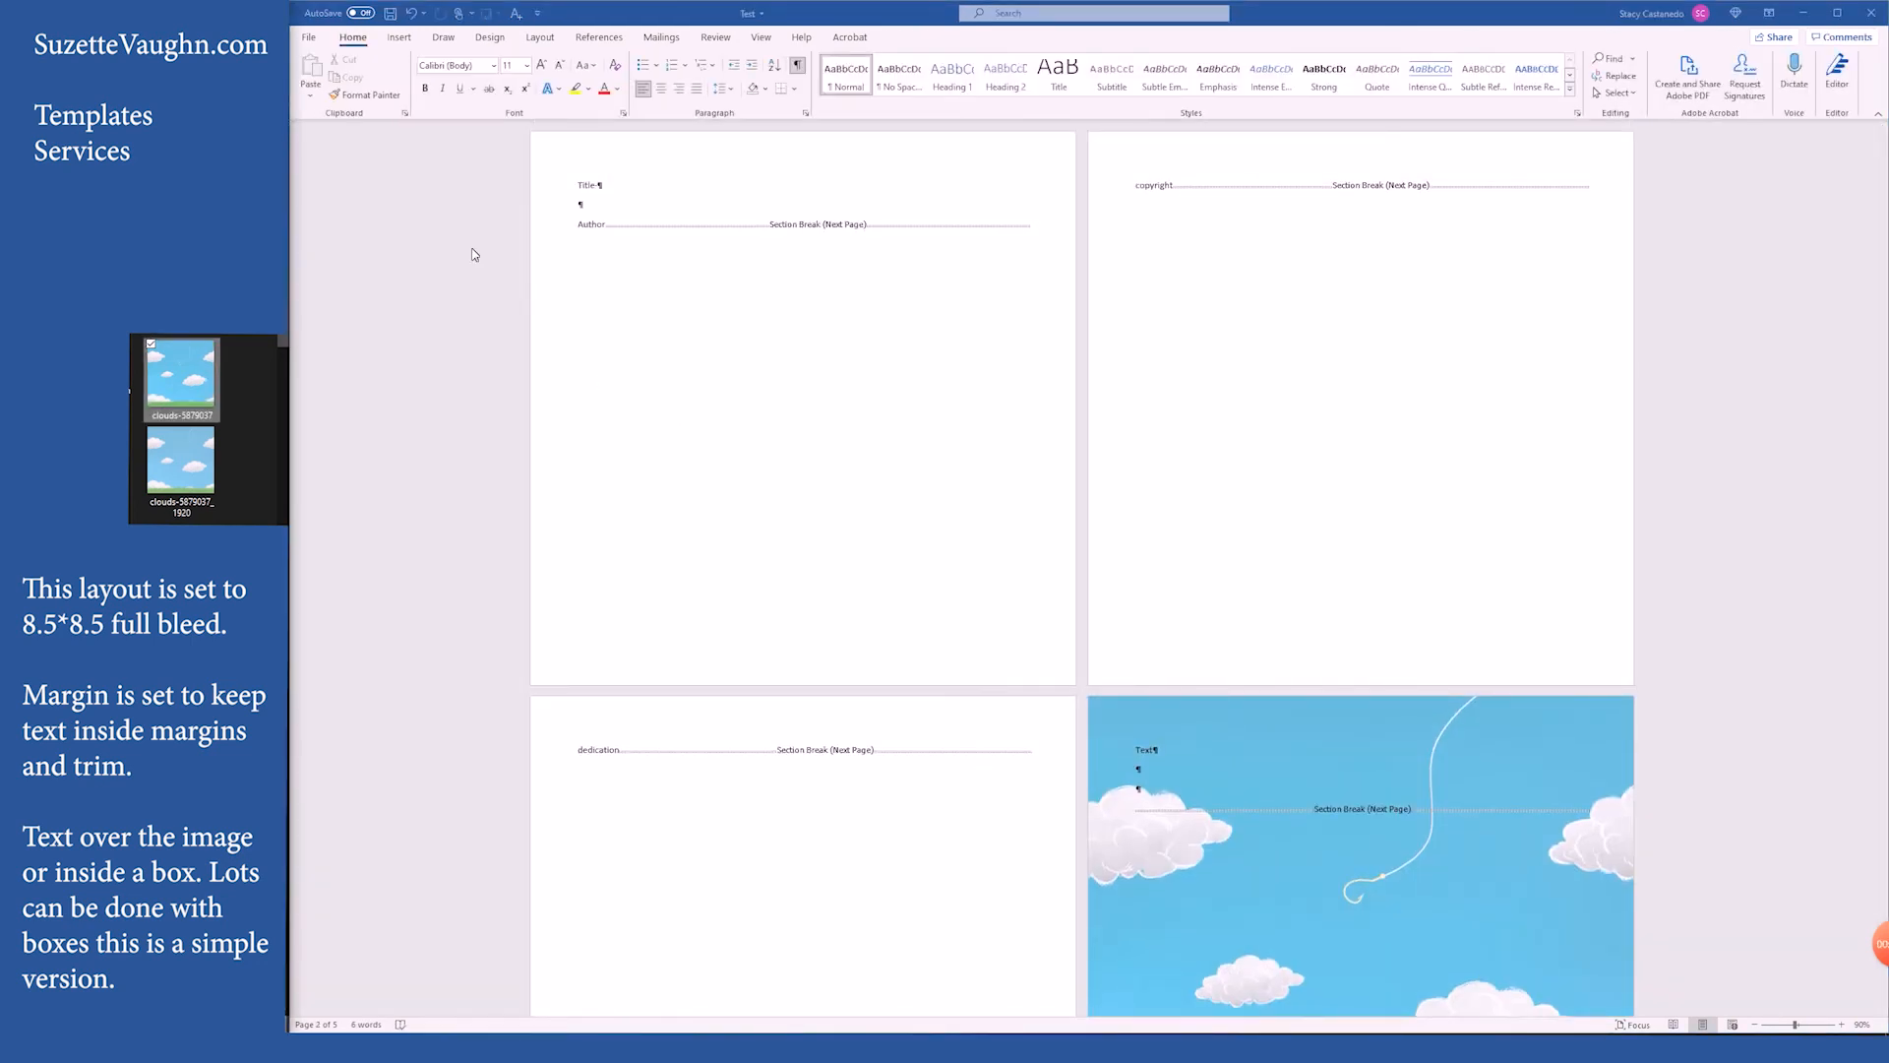
click(309, 40)
click(336, 237)
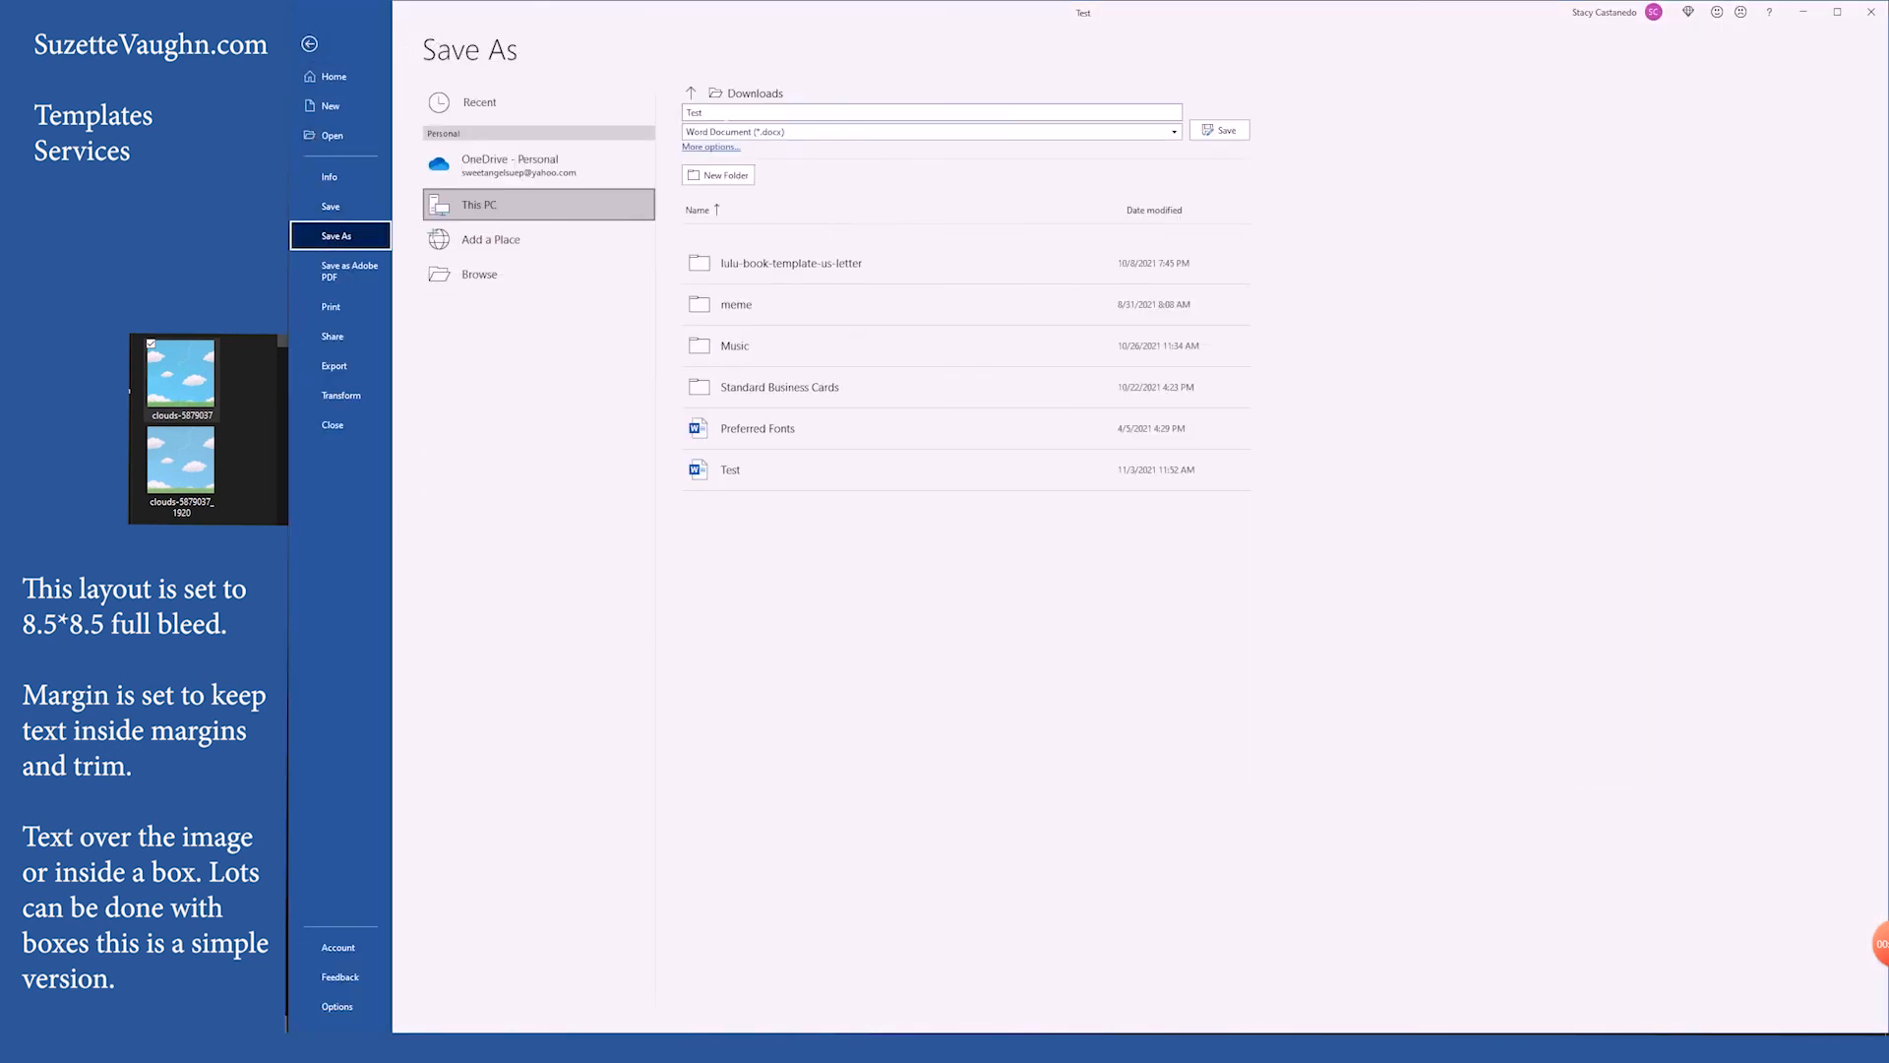
click(719, 148)
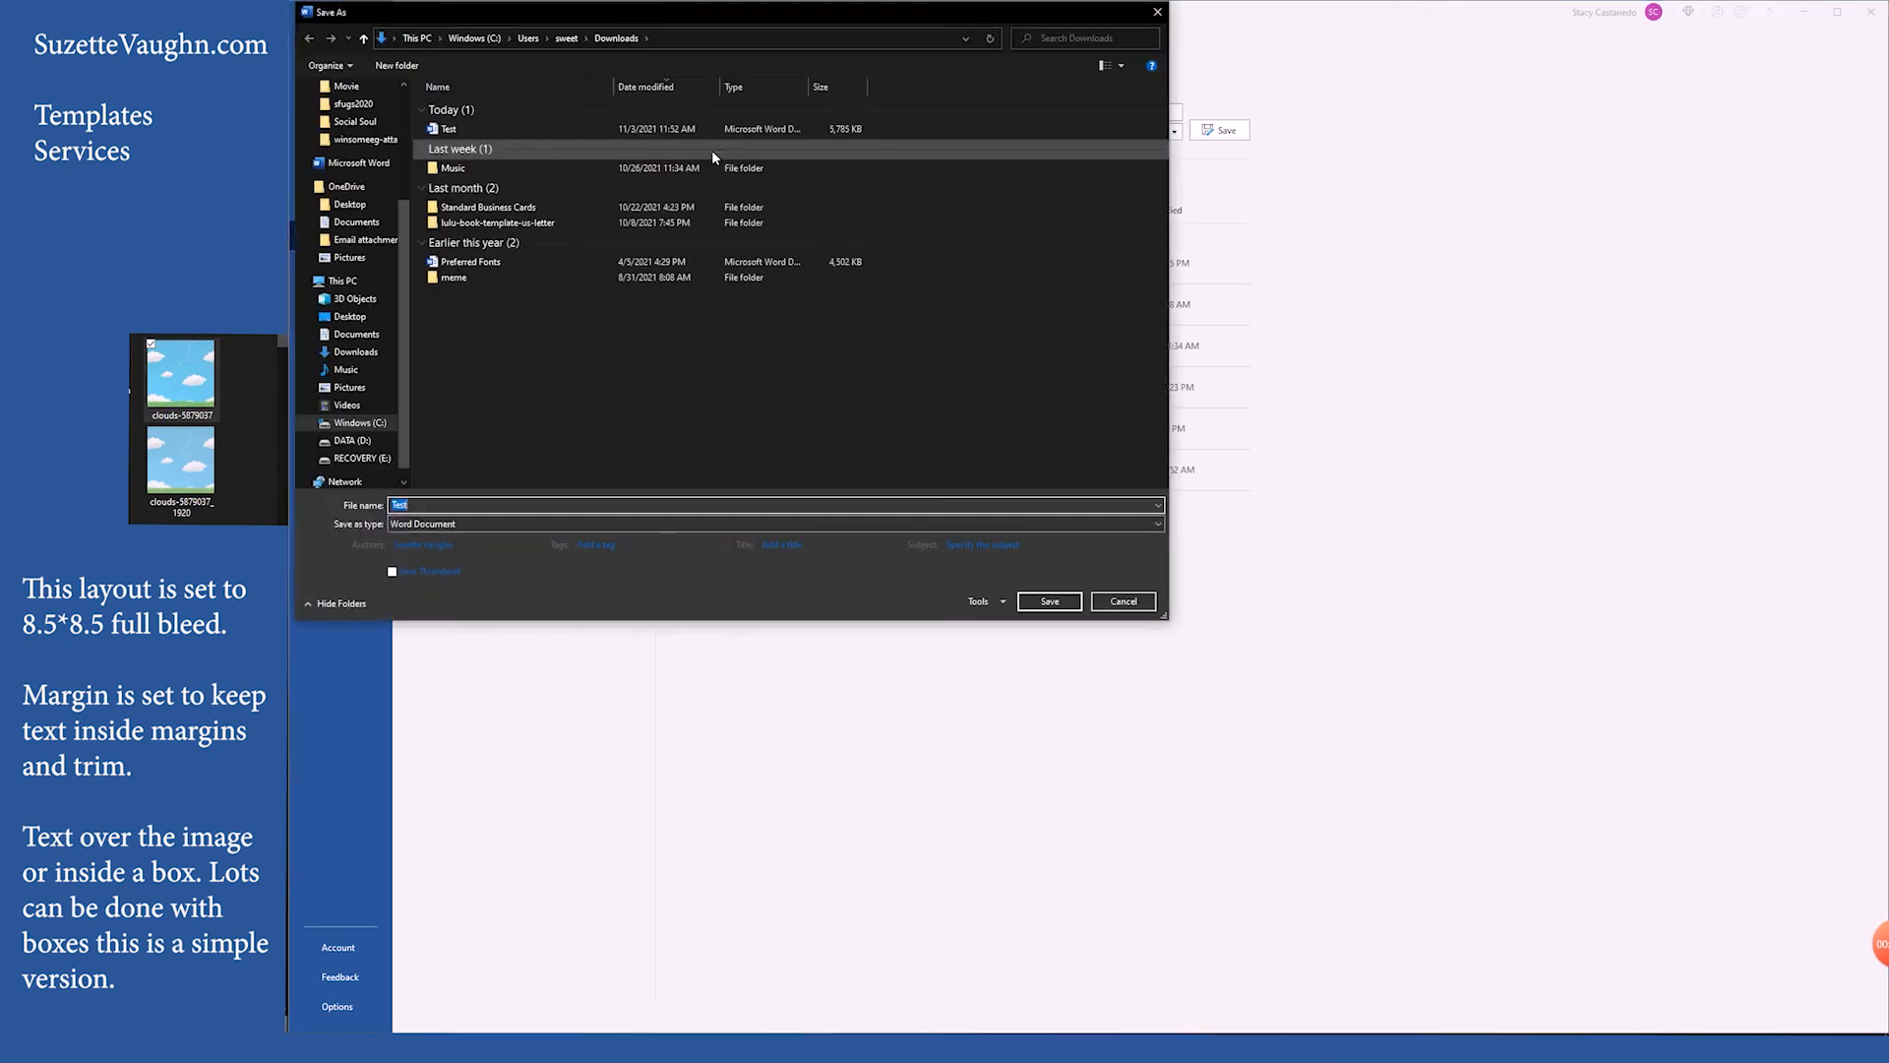
scroll(367, 128, up, 2)
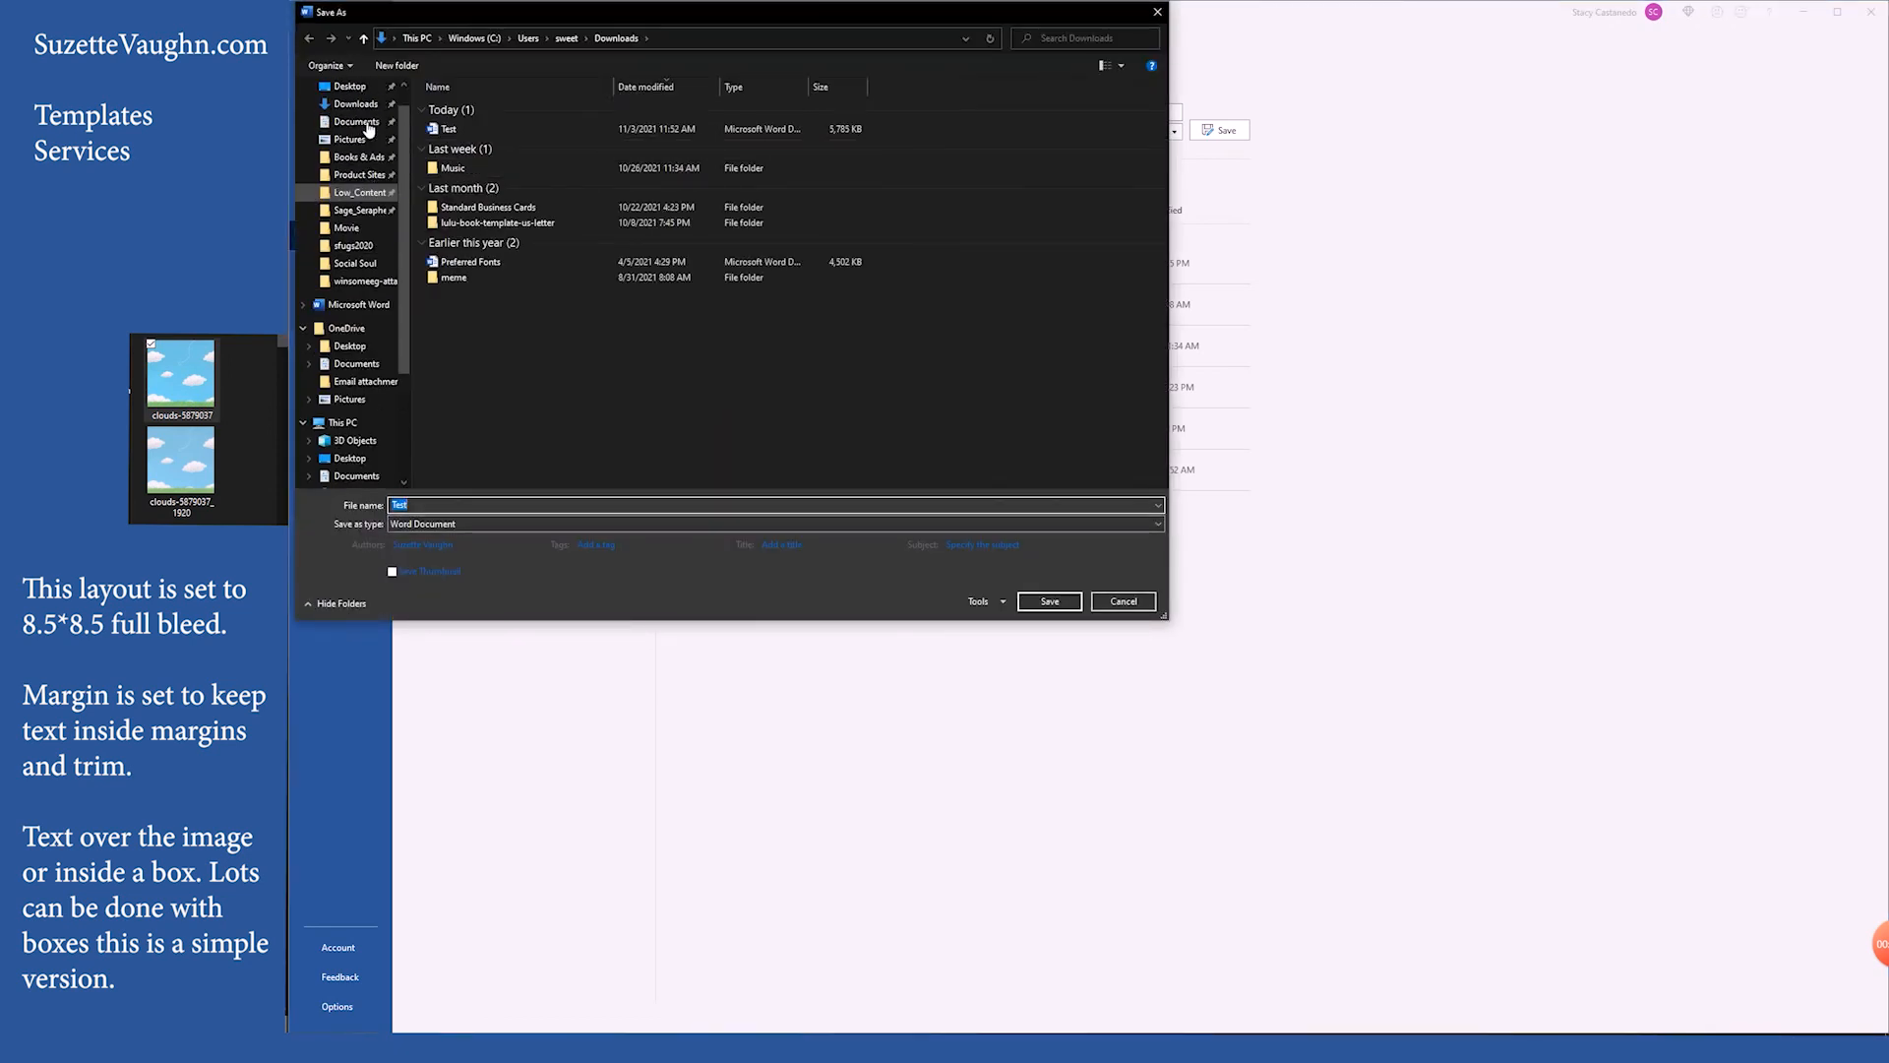
click(394, 153)
click(366, 134)
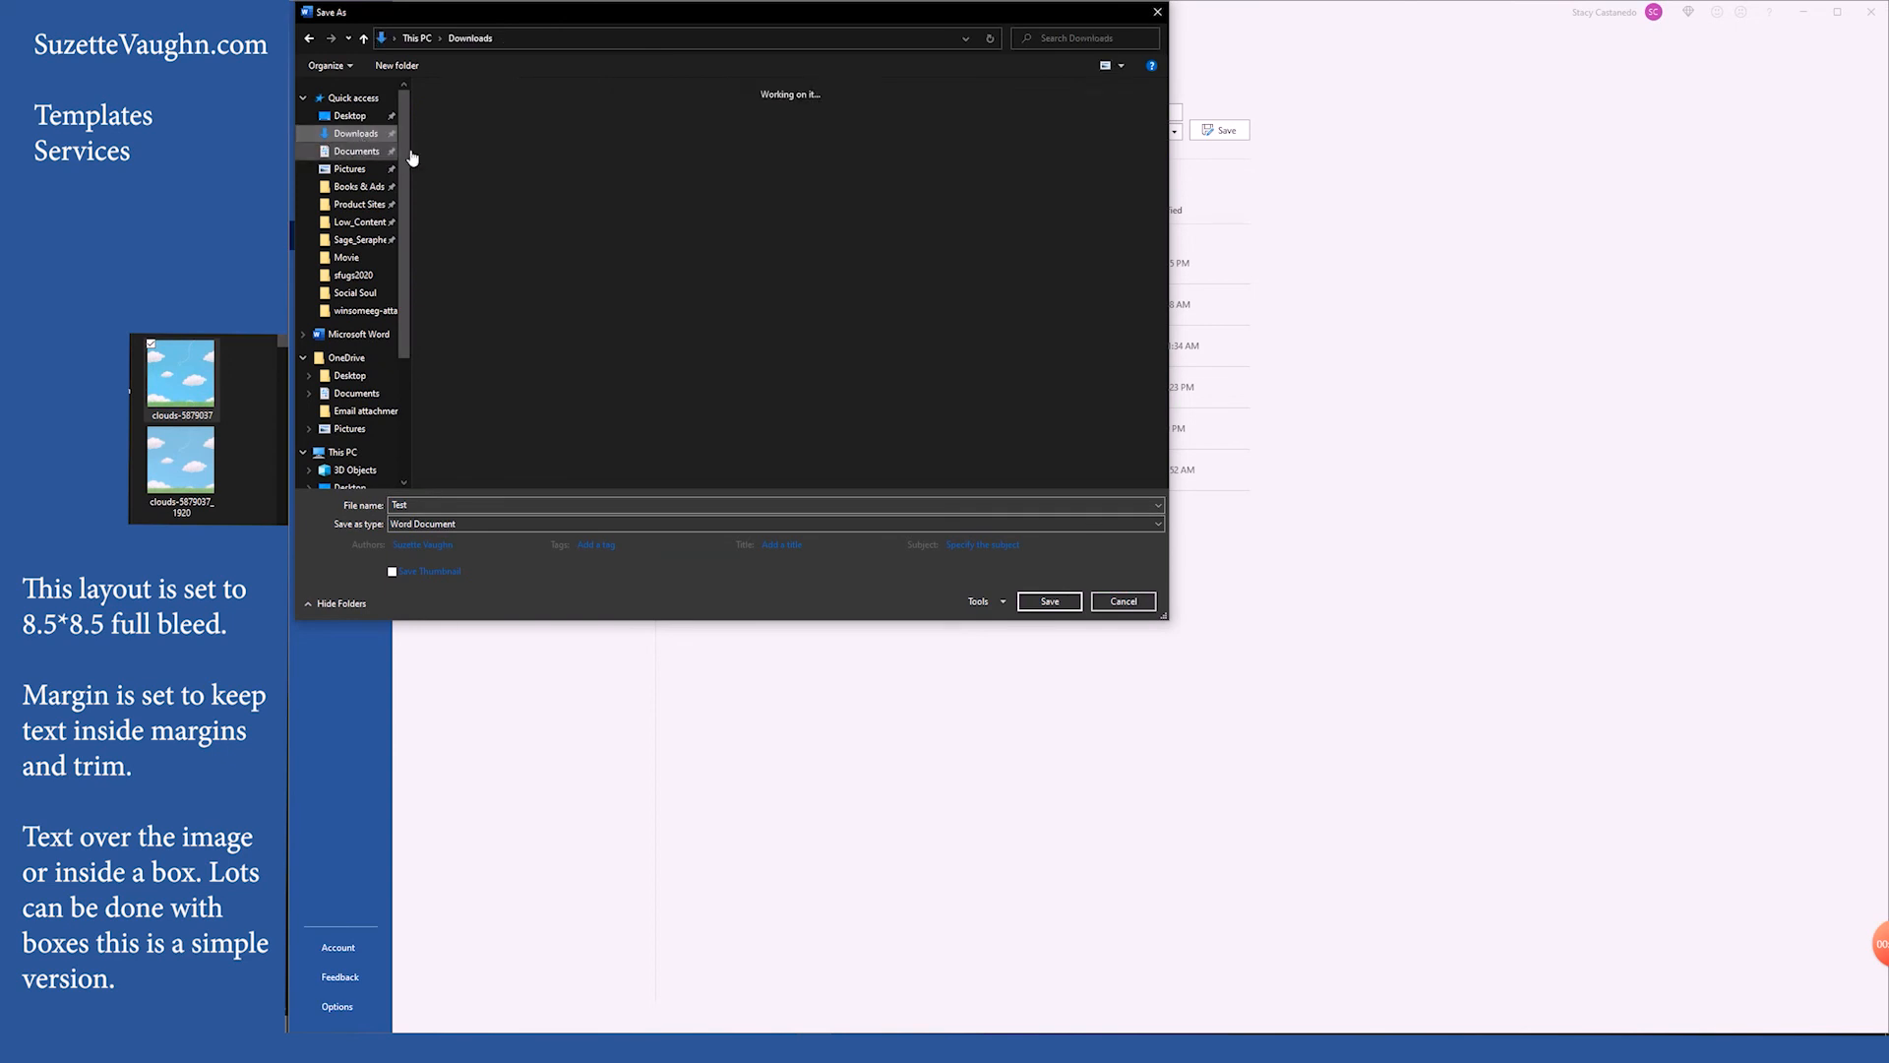
- Save the document as a PDF named Test with PDF/A compliance and image quality optimization enabled, replacing the existing file
click(536, 525)
click(509, 606)
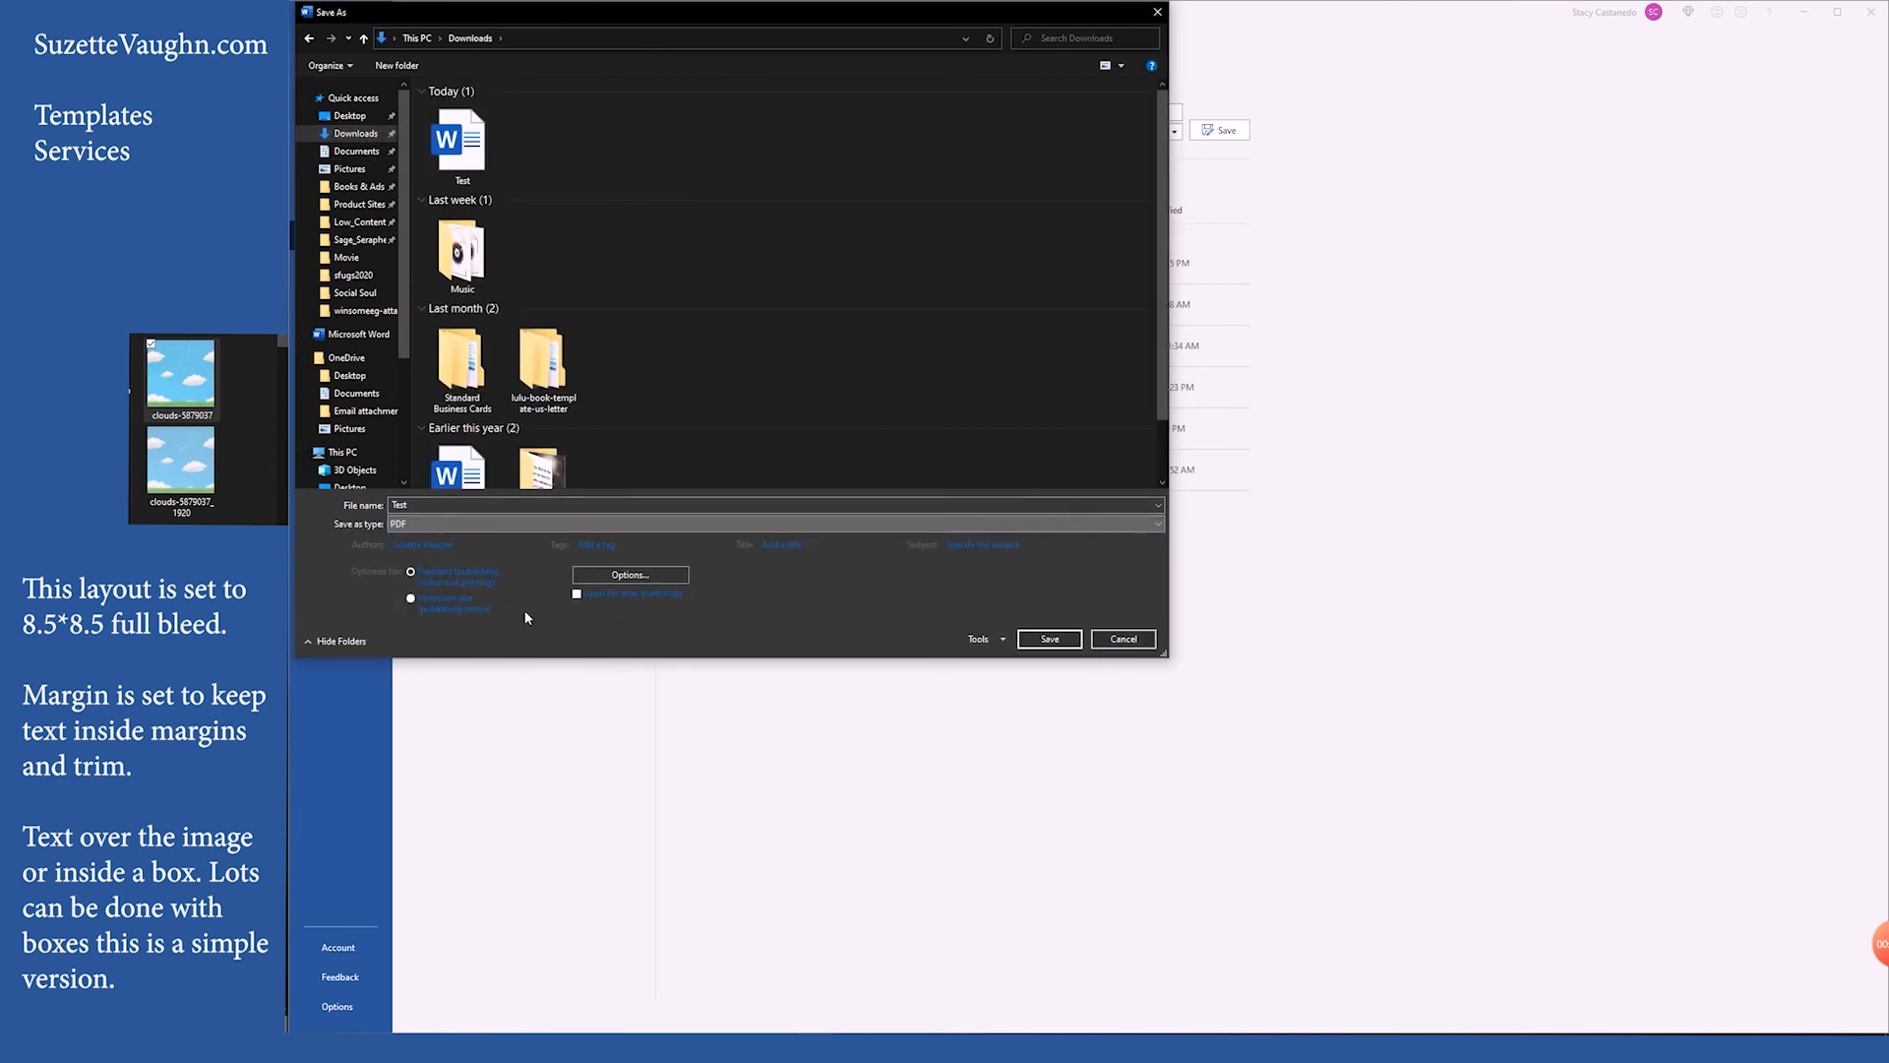
click(629, 574)
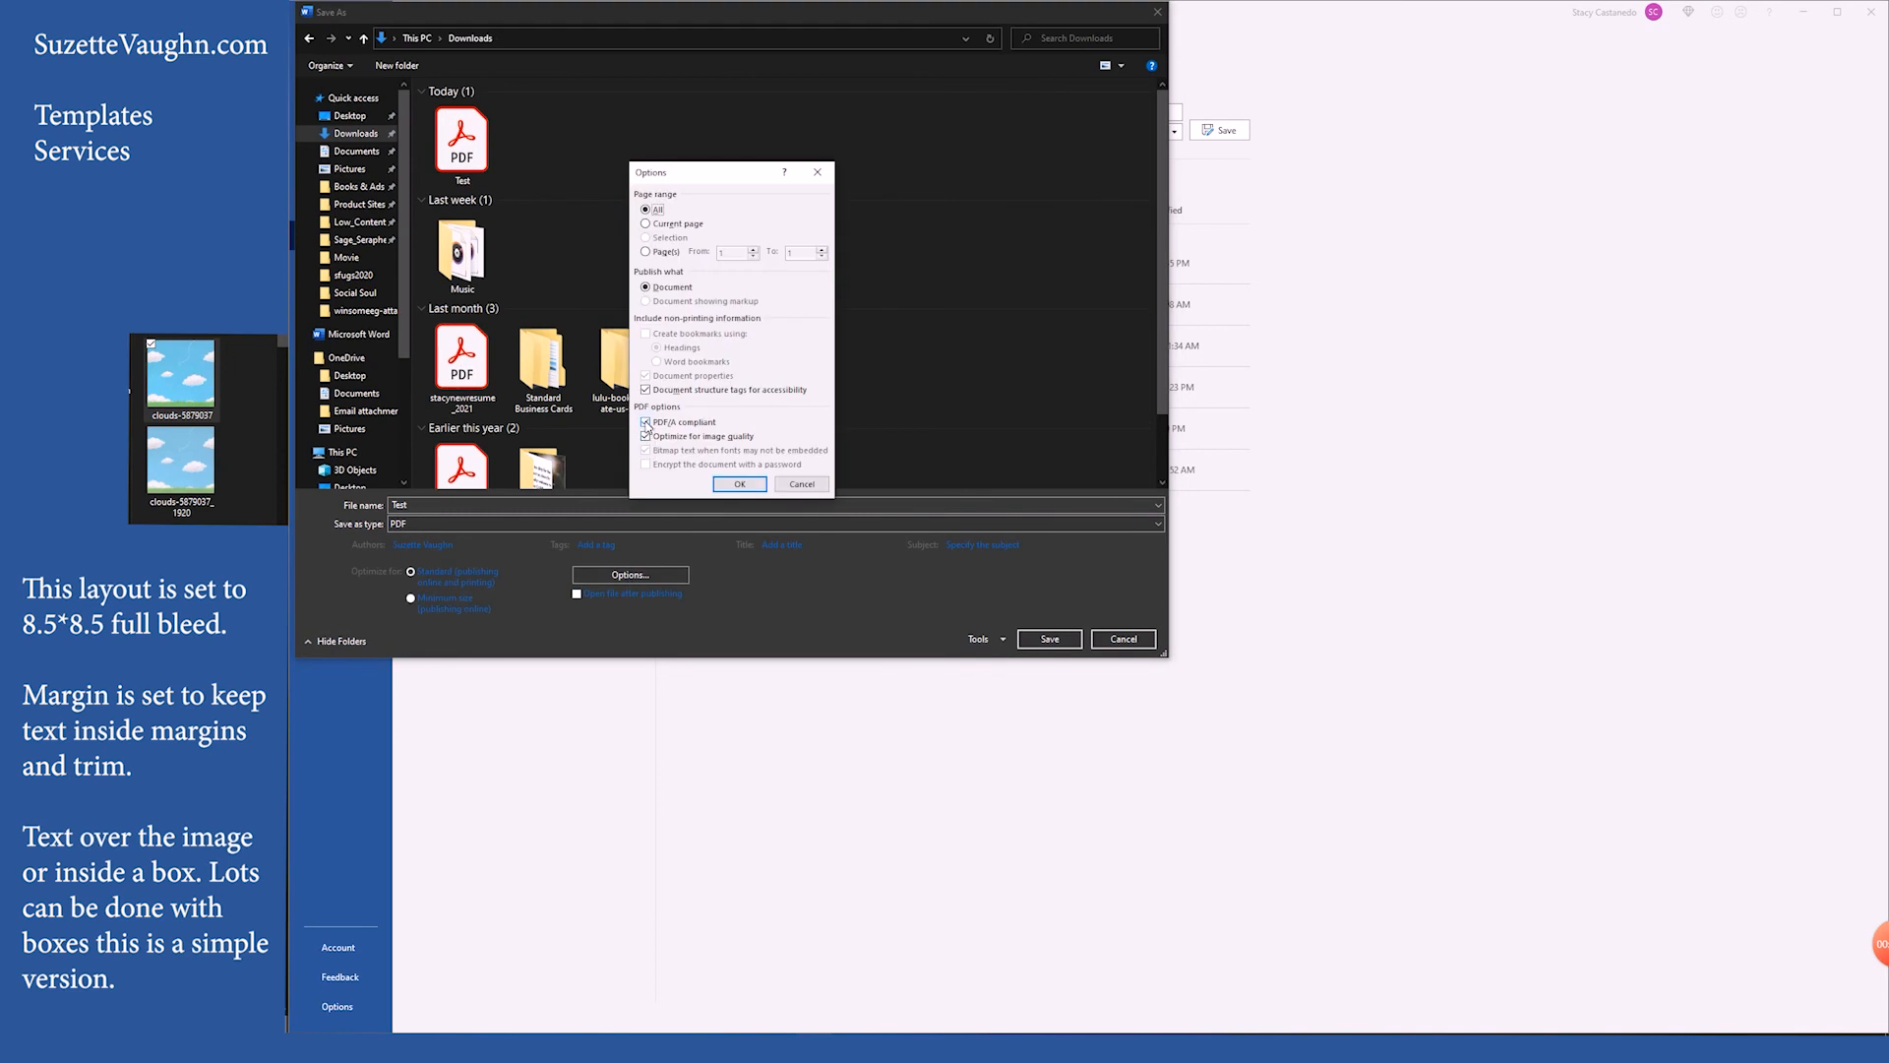
click(739, 485)
click(1051, 640)
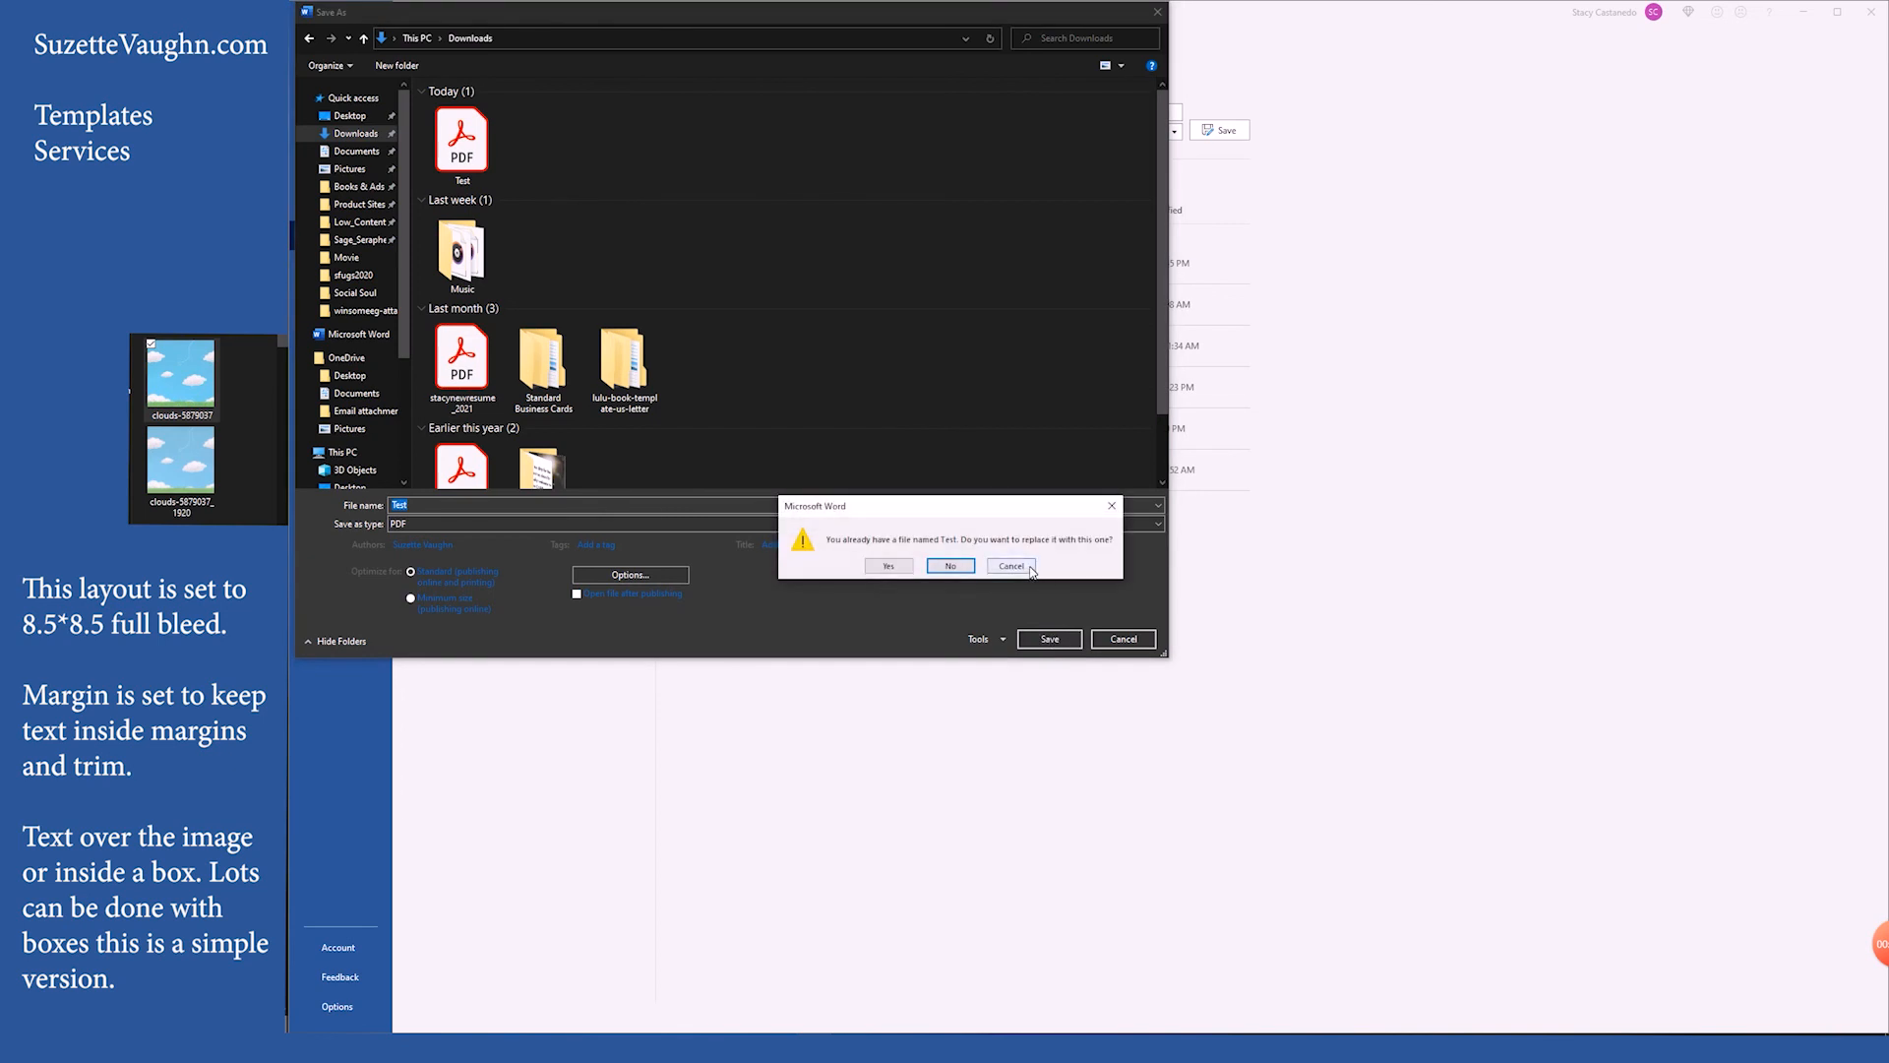
click(887, 566)
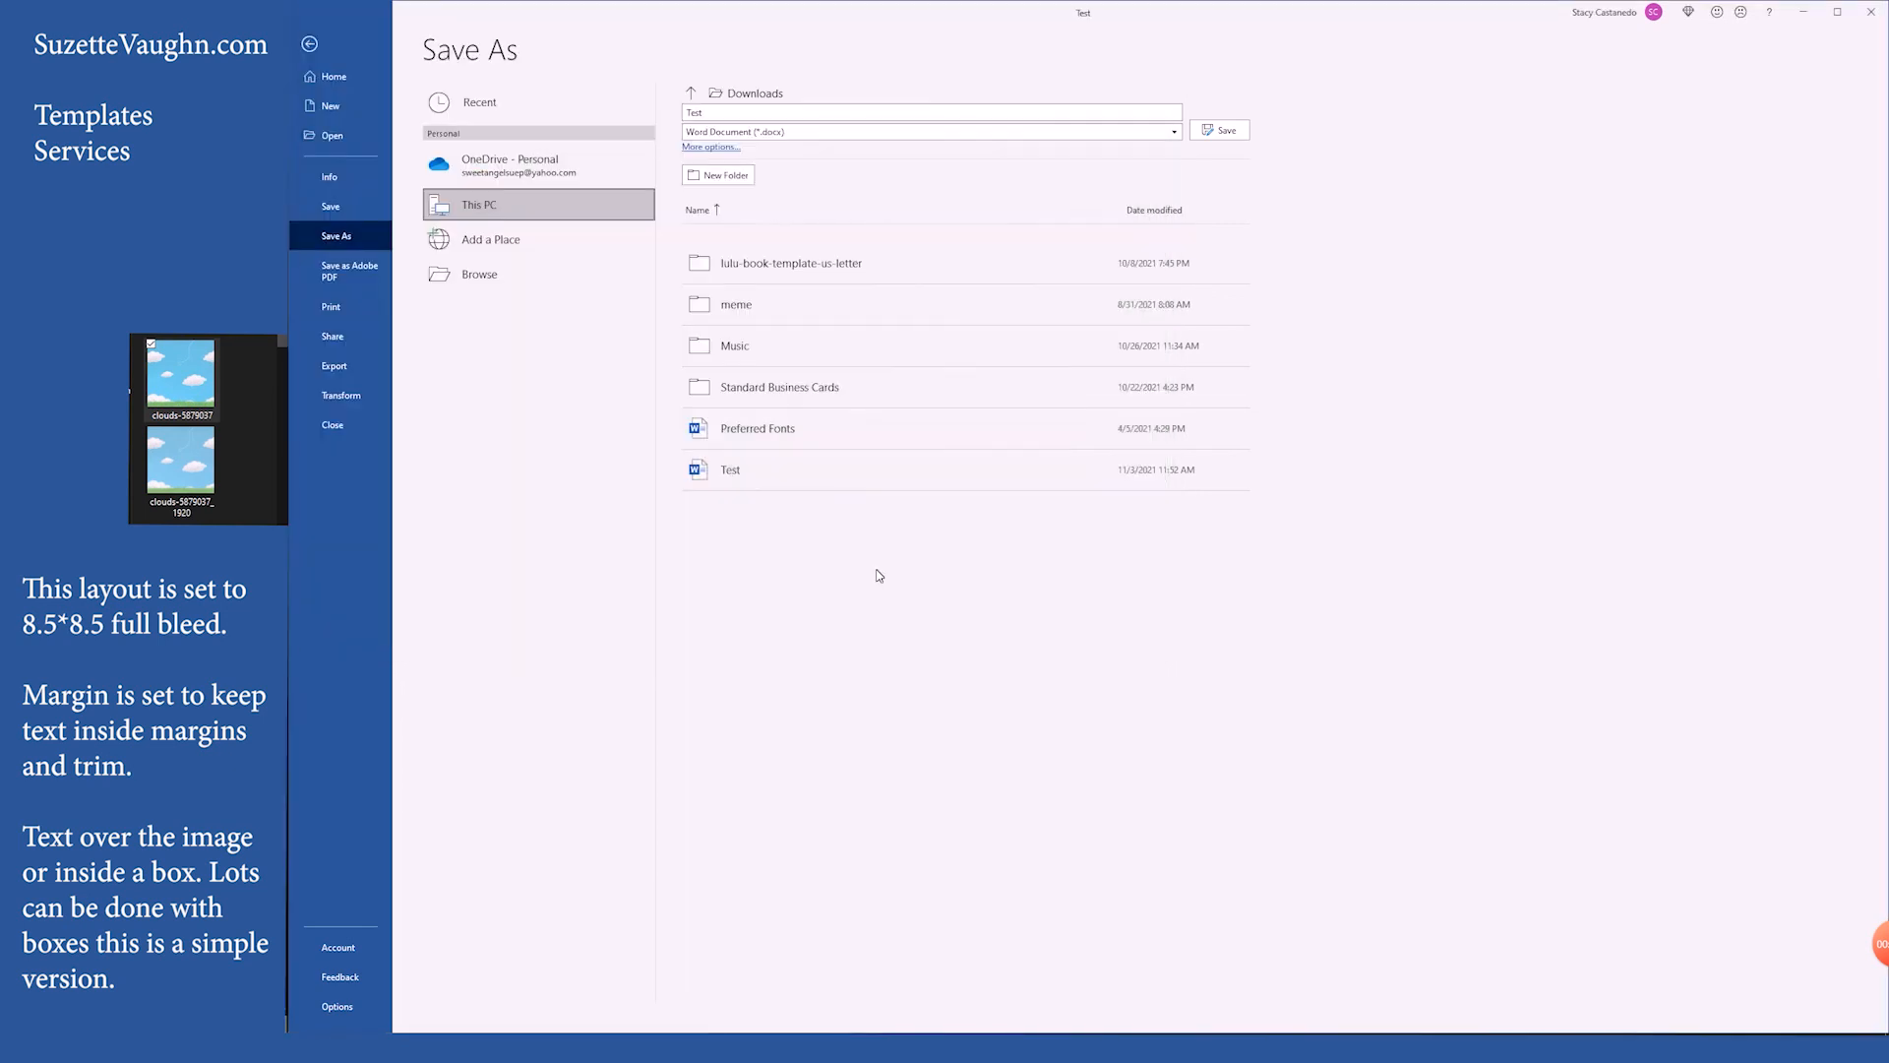